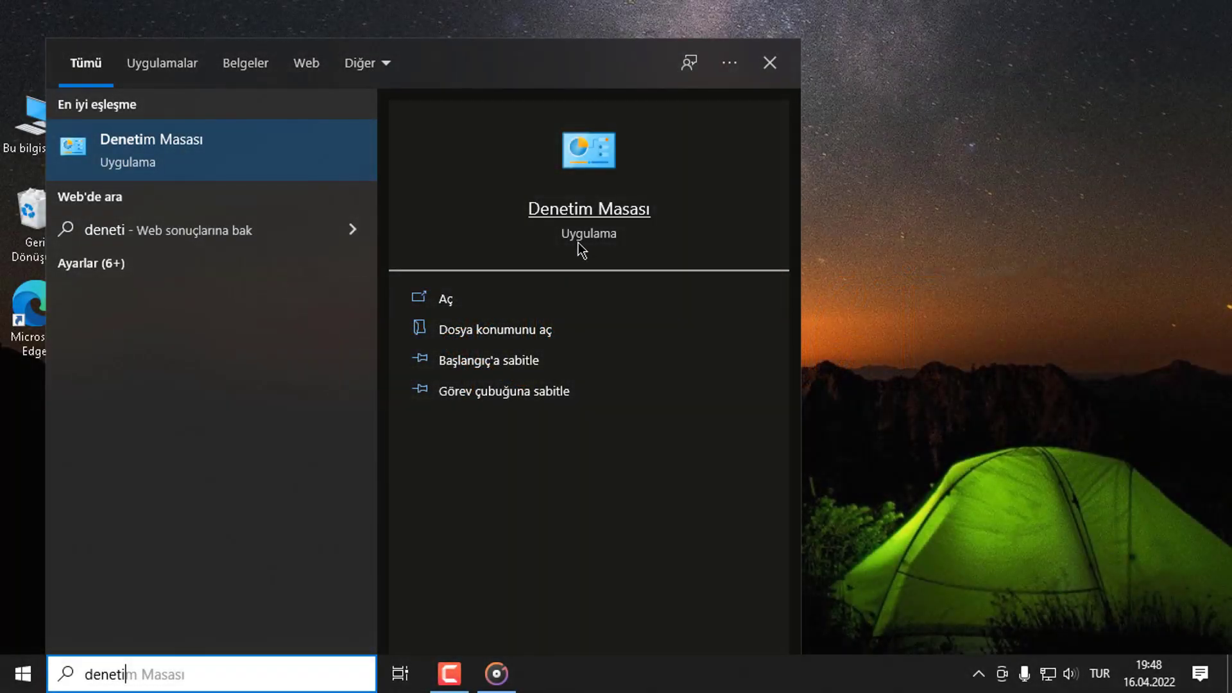
Open the Ethernet connection's properties through the Network and Sharing Center in Control Panel.
click(590, 219)
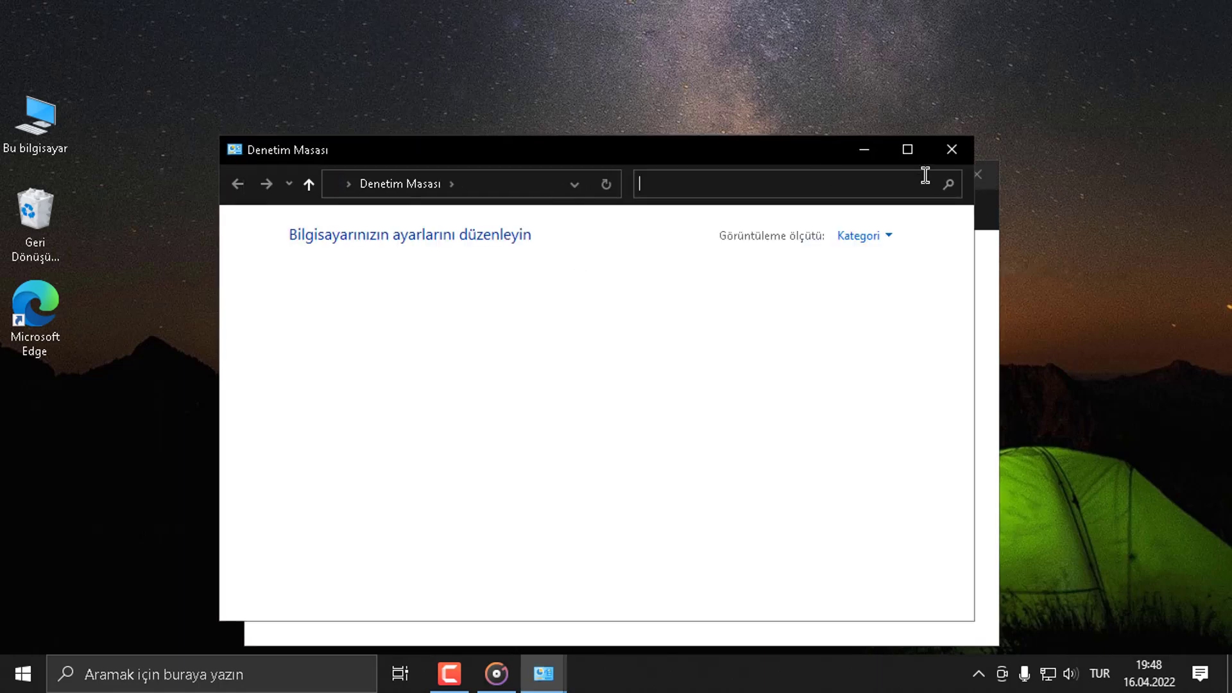
click(952, 150)
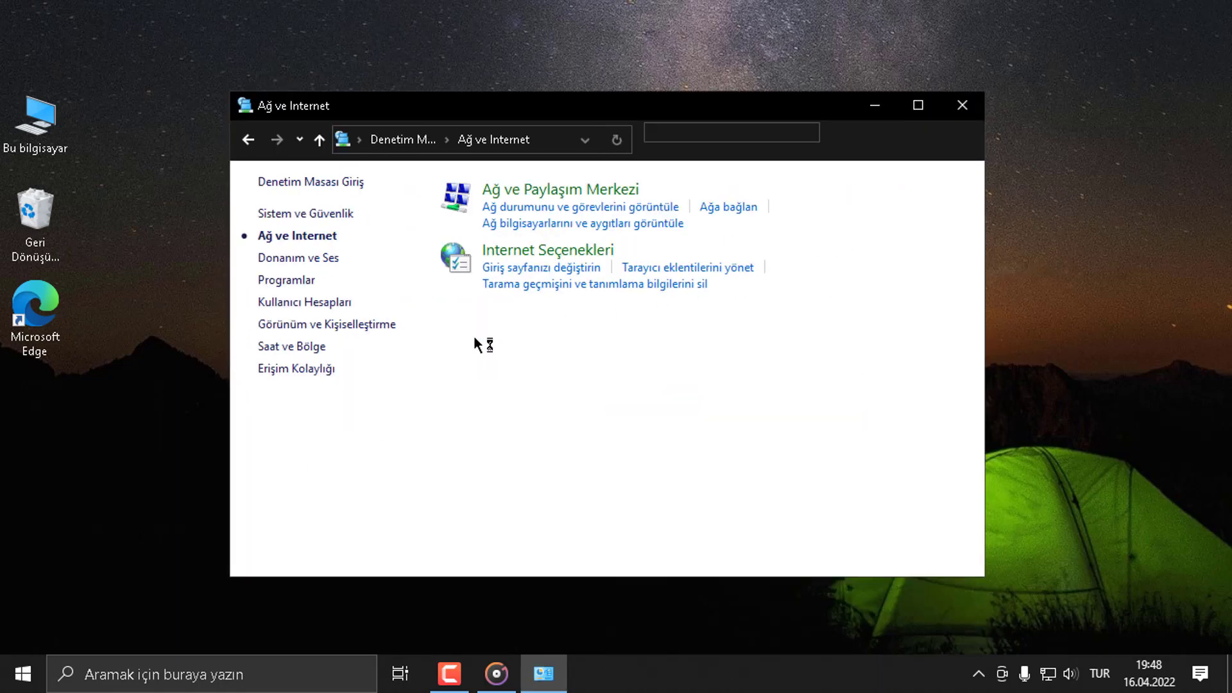
click(575, 192)
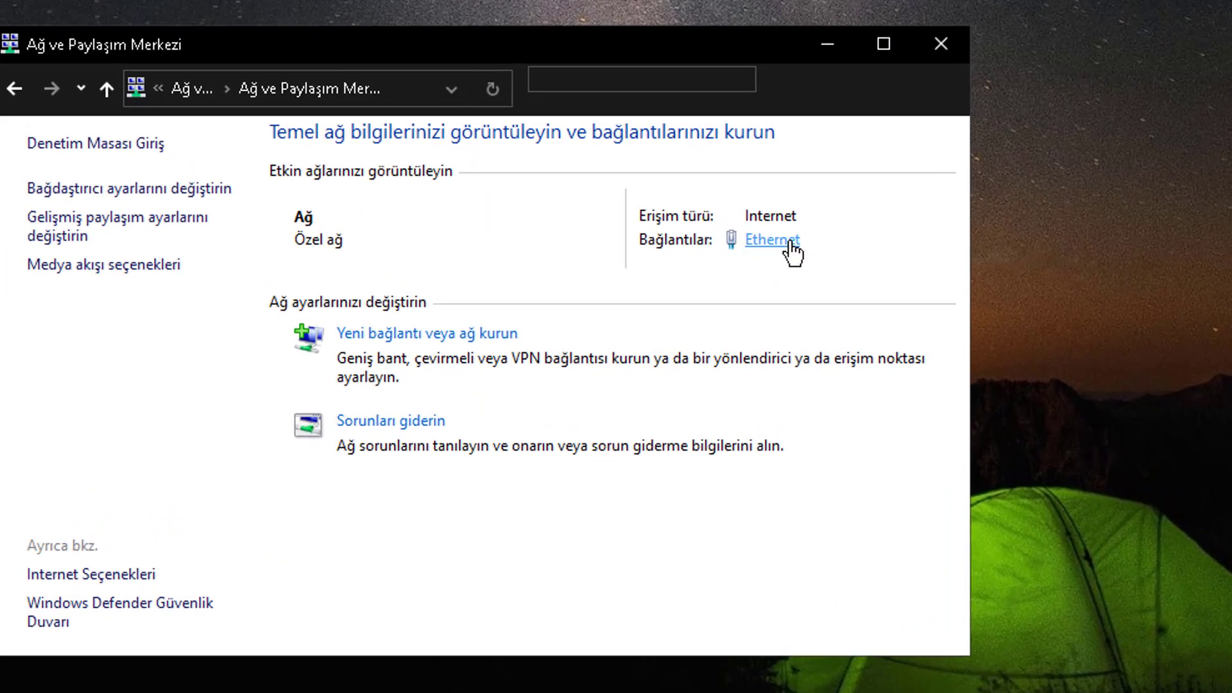
click(833, 256)
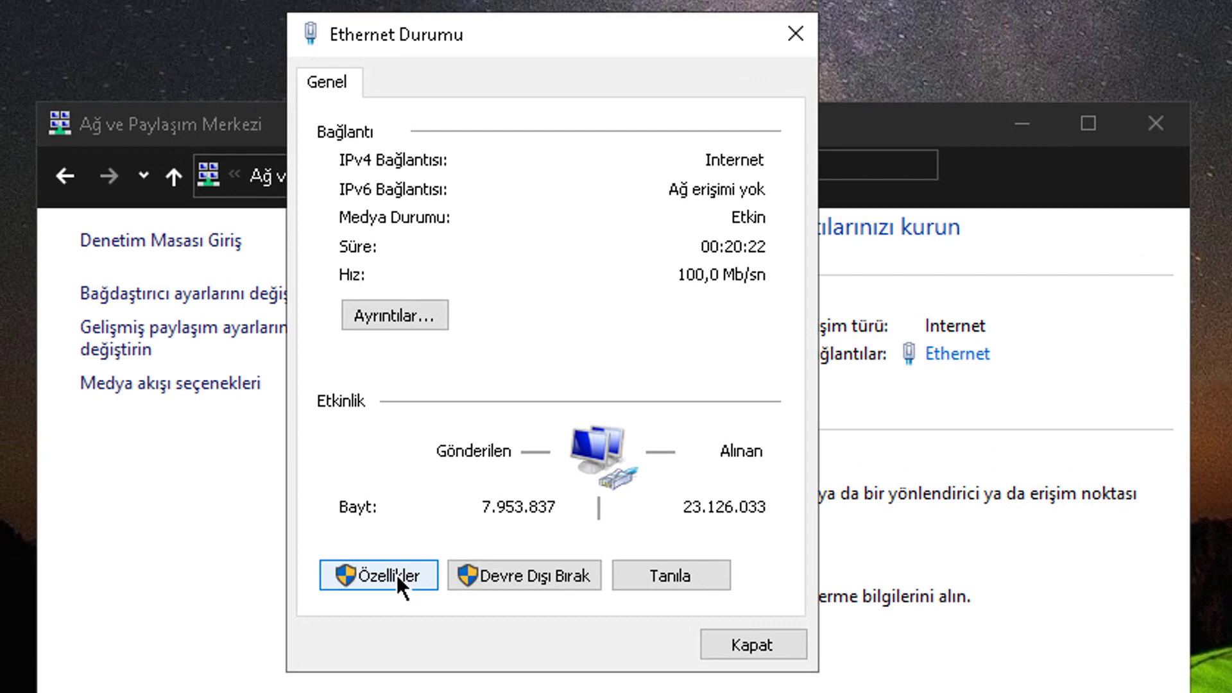
click(397, 575)
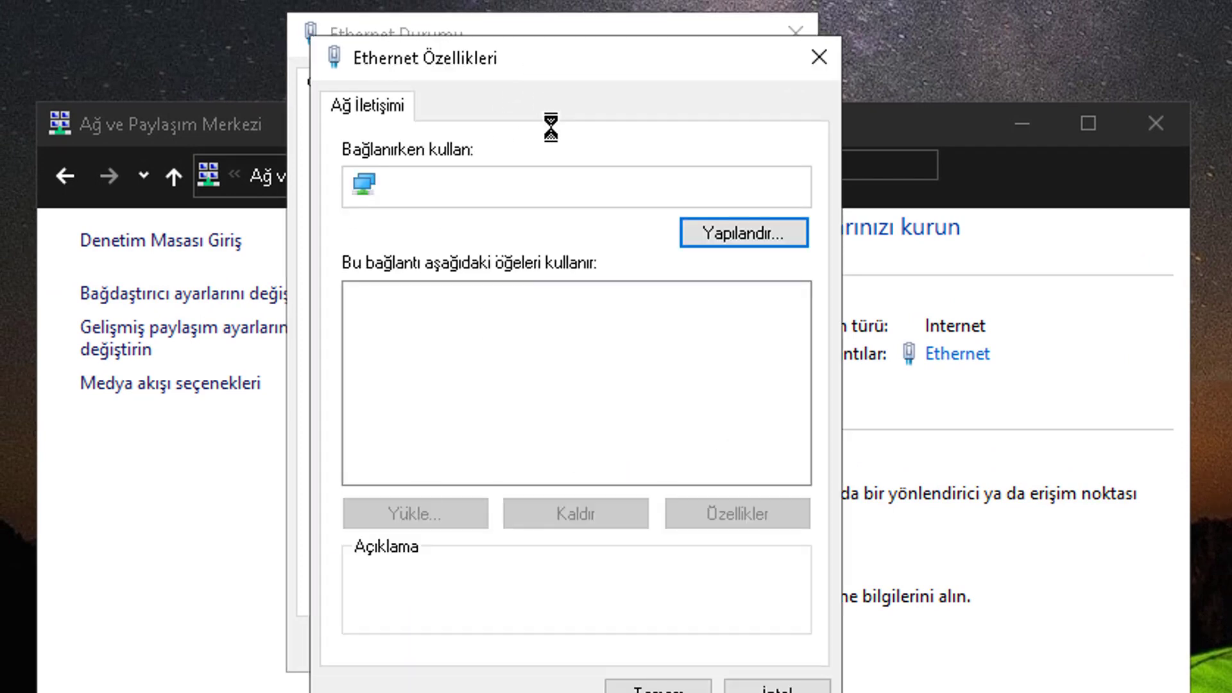
Enter 8.8.8.8 as the preferred and 8.8.4.4 as the alternate IPv4 DNS server, closing the Ethernet dialogs without confirming.
drag(551, 53, 606, 55)
click(550, 371)
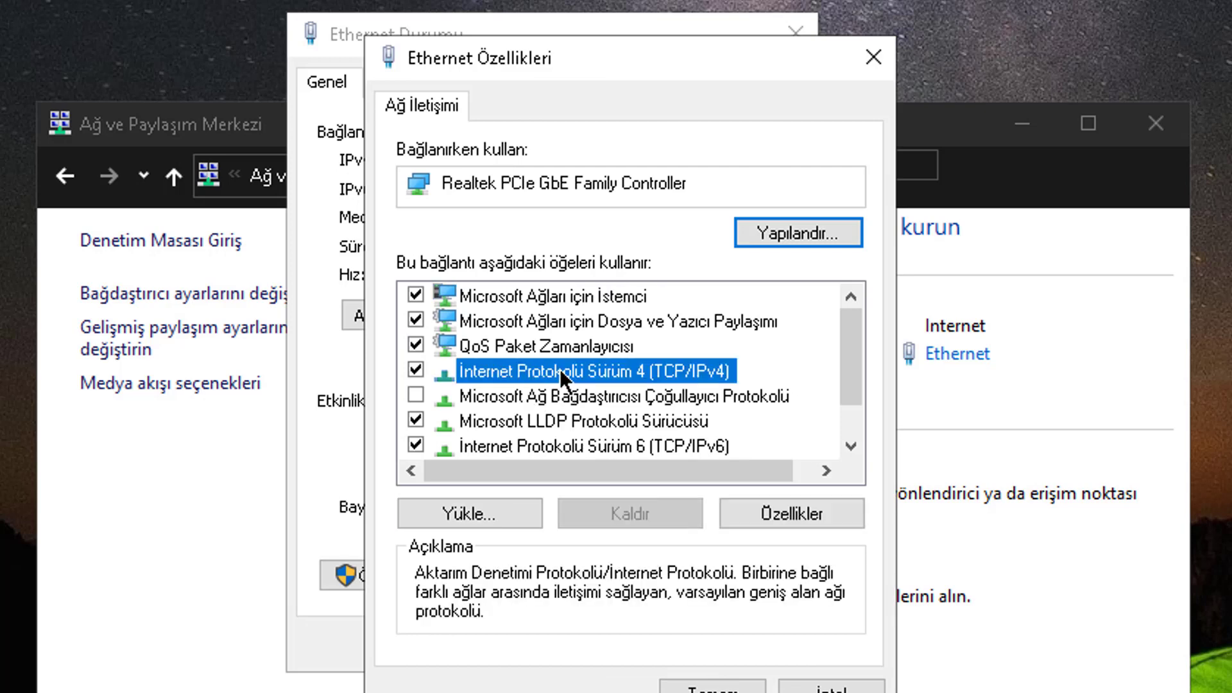
double_click(560, 371)
drag(666, 164, 755, 52)
click(550, 431)
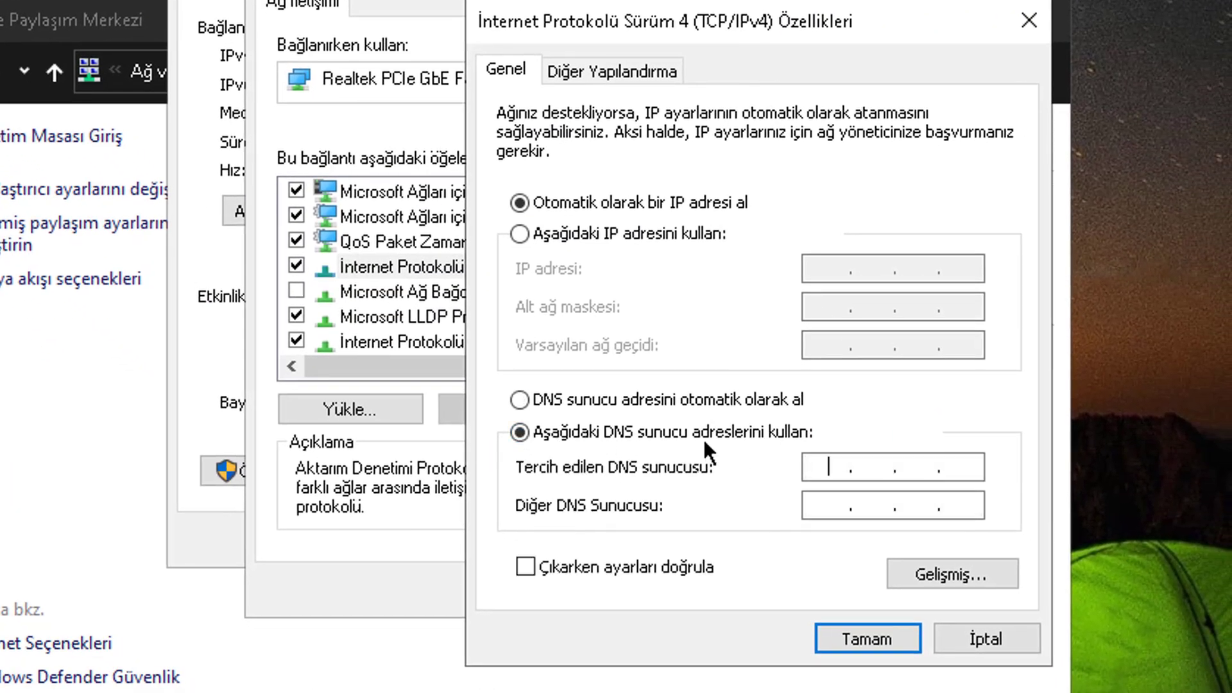
text(8.8.8.8)
key(Tab)
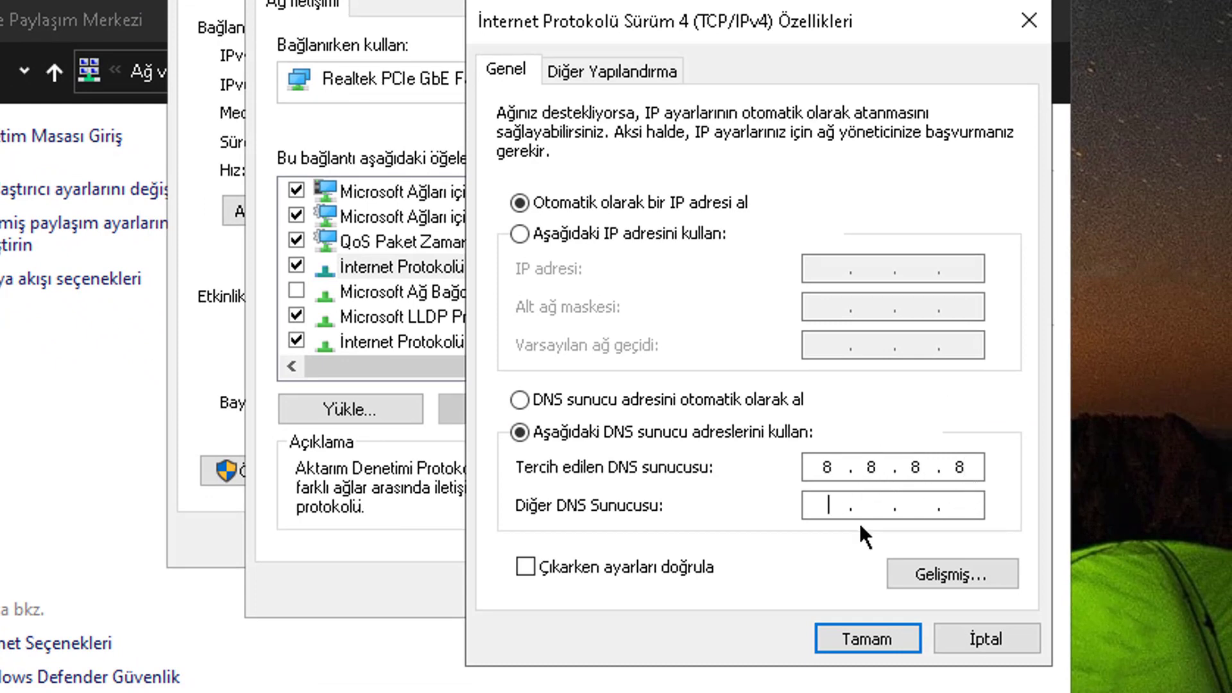
text(8.8.4.4)
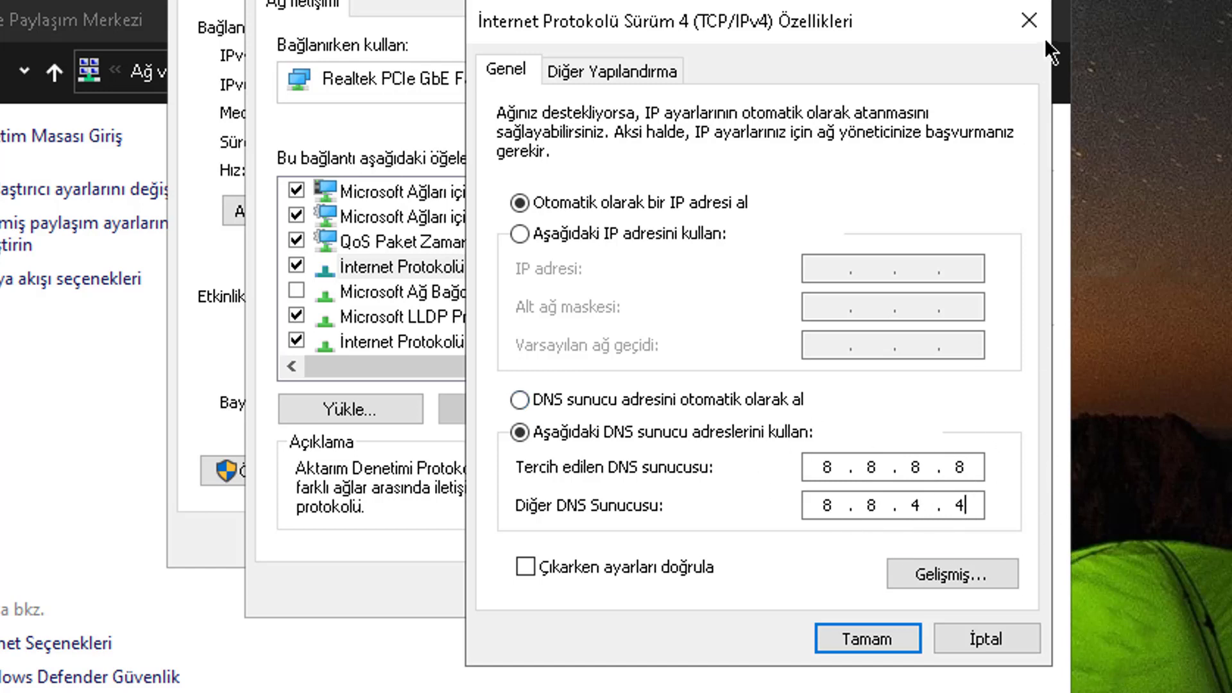
click(1029, 20)
click(761, 2)
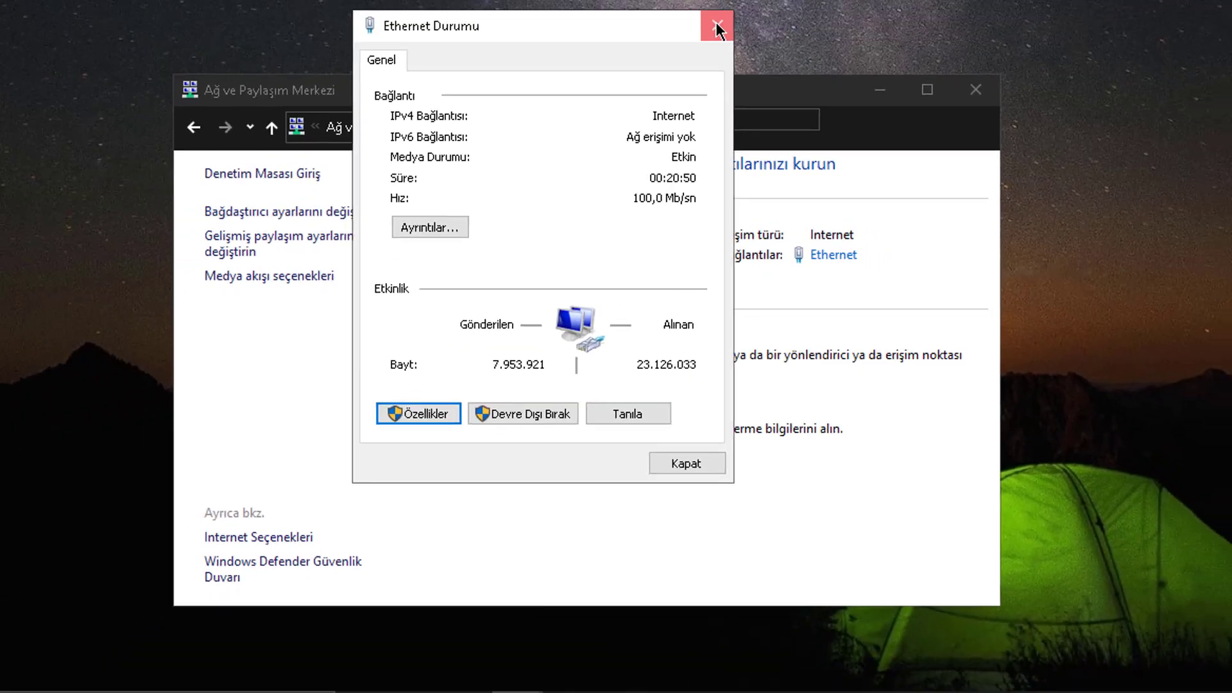
click(667, 1)
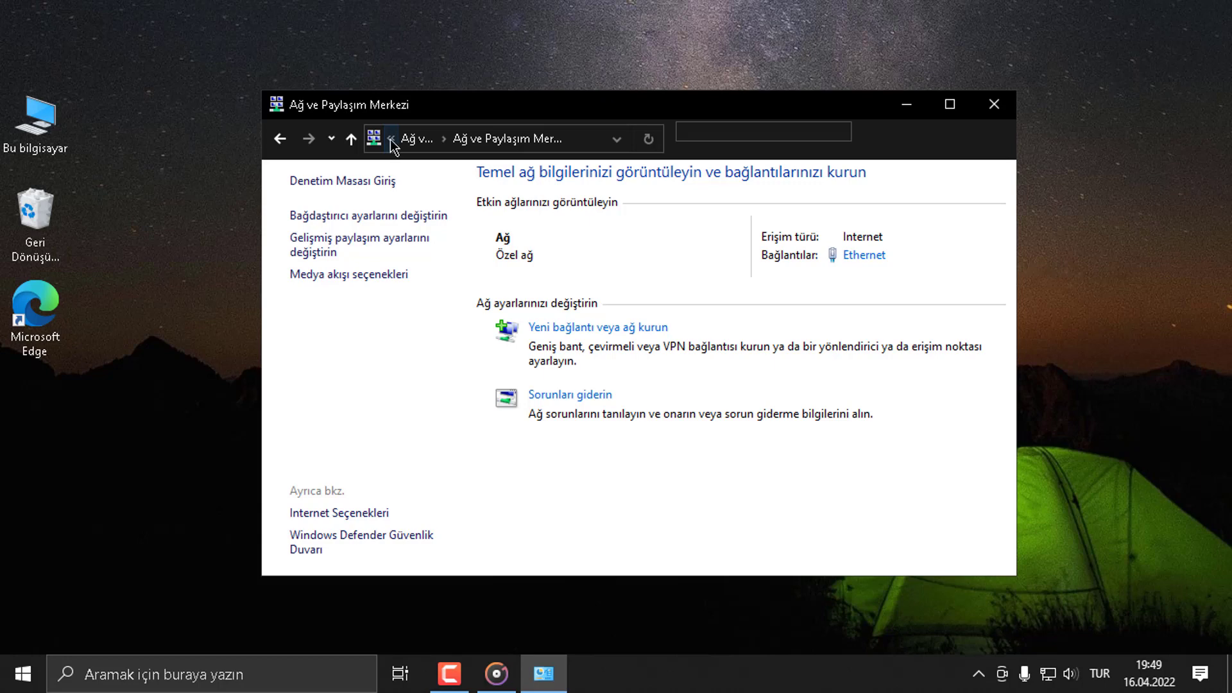
Return to the Control Panel home and open the date and time settings under Saat ve Bölge.
click(282, 140)
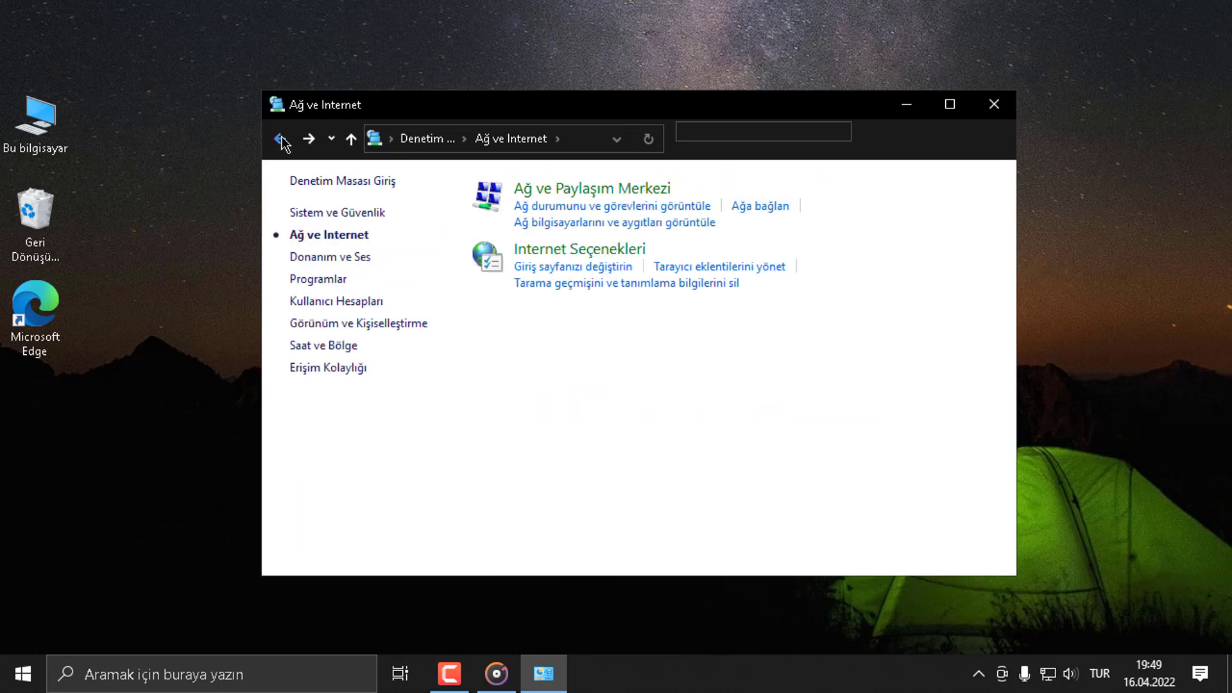
click(283, 141)
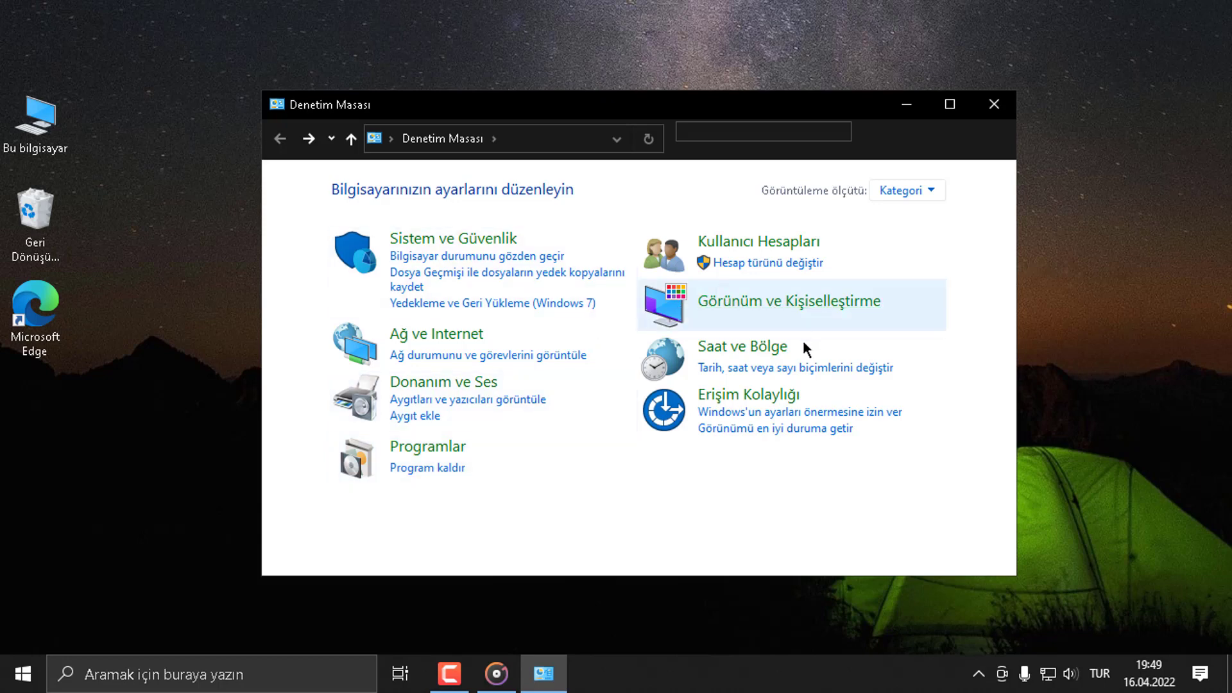
click(781, 351)
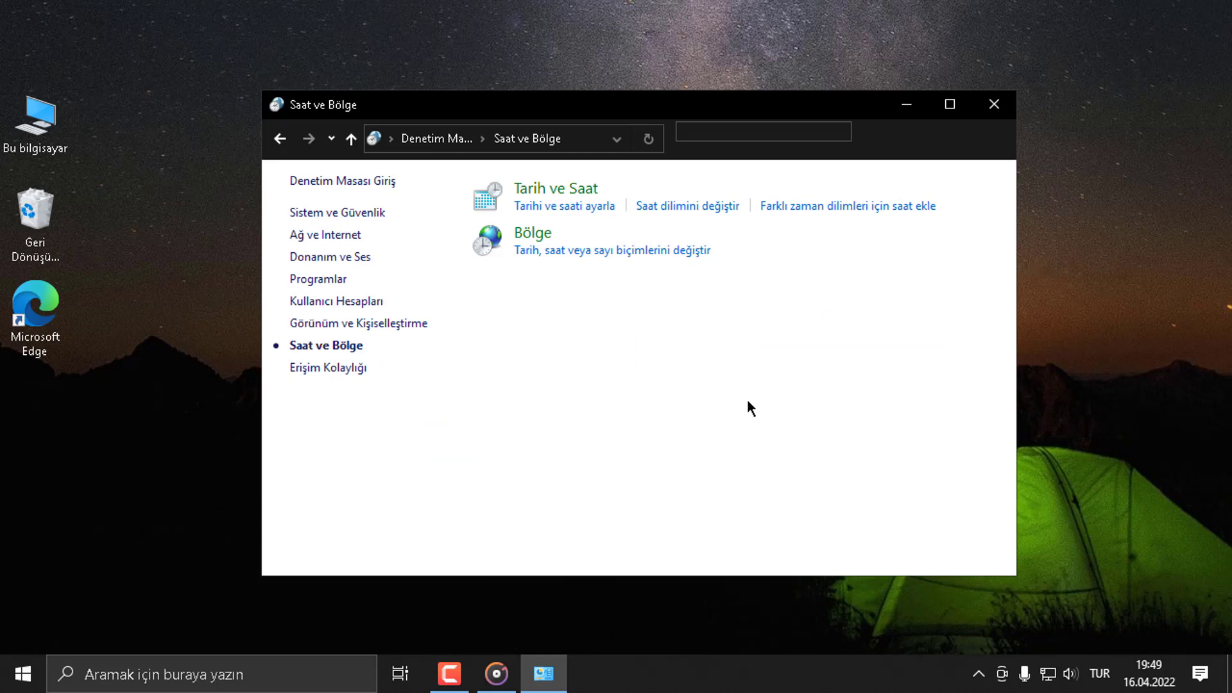
click(564, 208)
drag(392, 3, 668, 74)
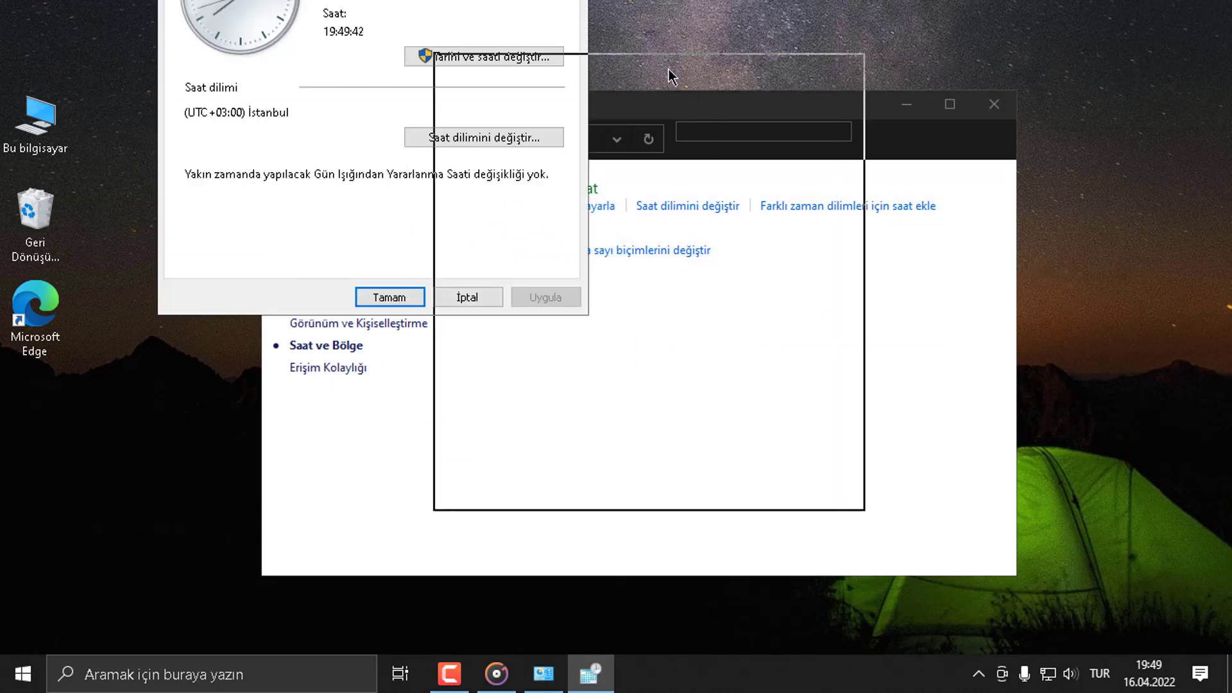
Check the internet time synchronization settings and close the dialogs and Control Panel without changes.
click(614, 102)
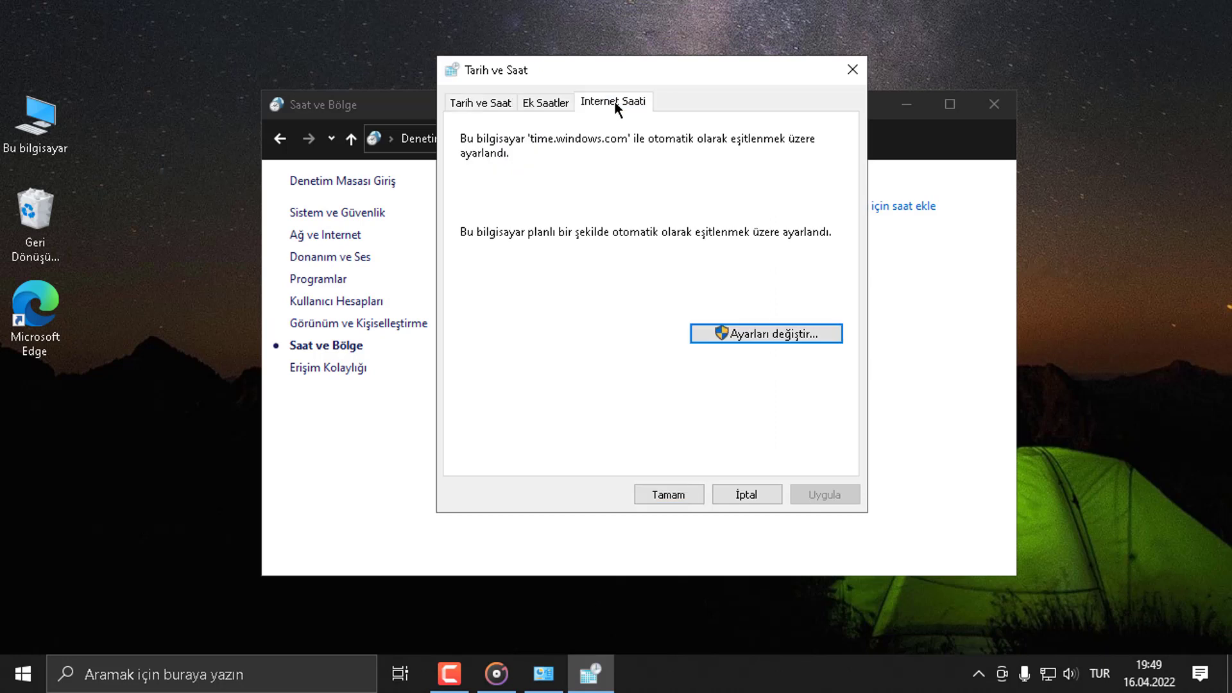
click(761, 334)
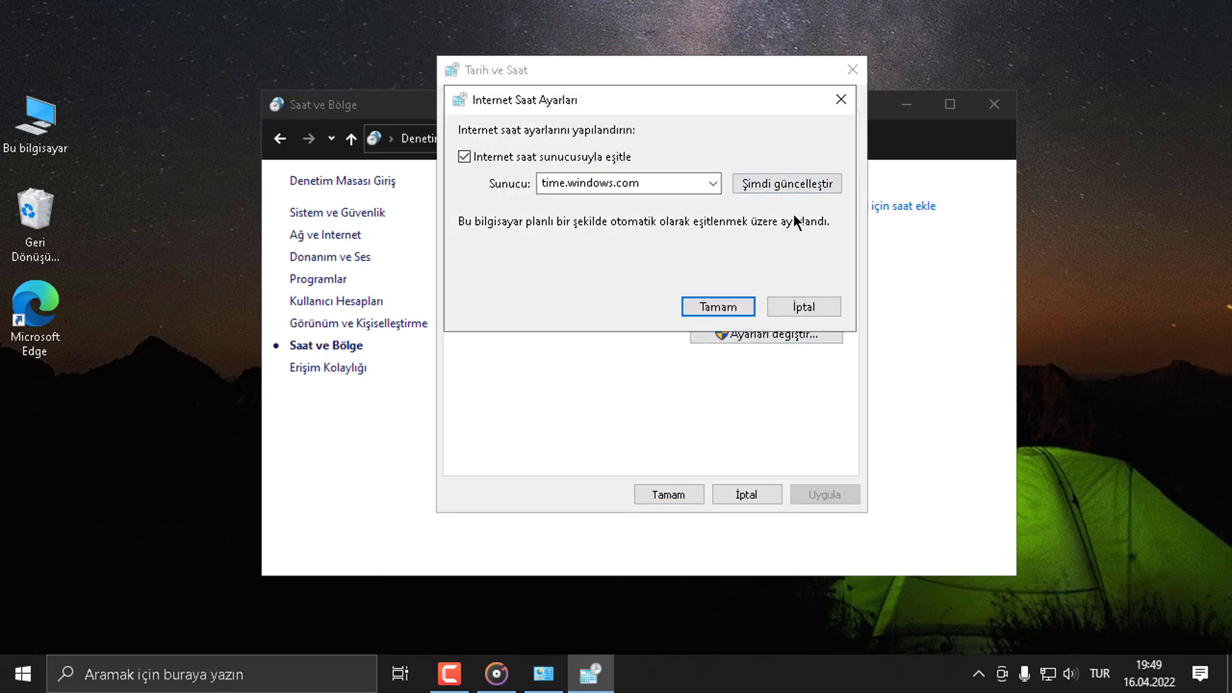
click(841, 100)
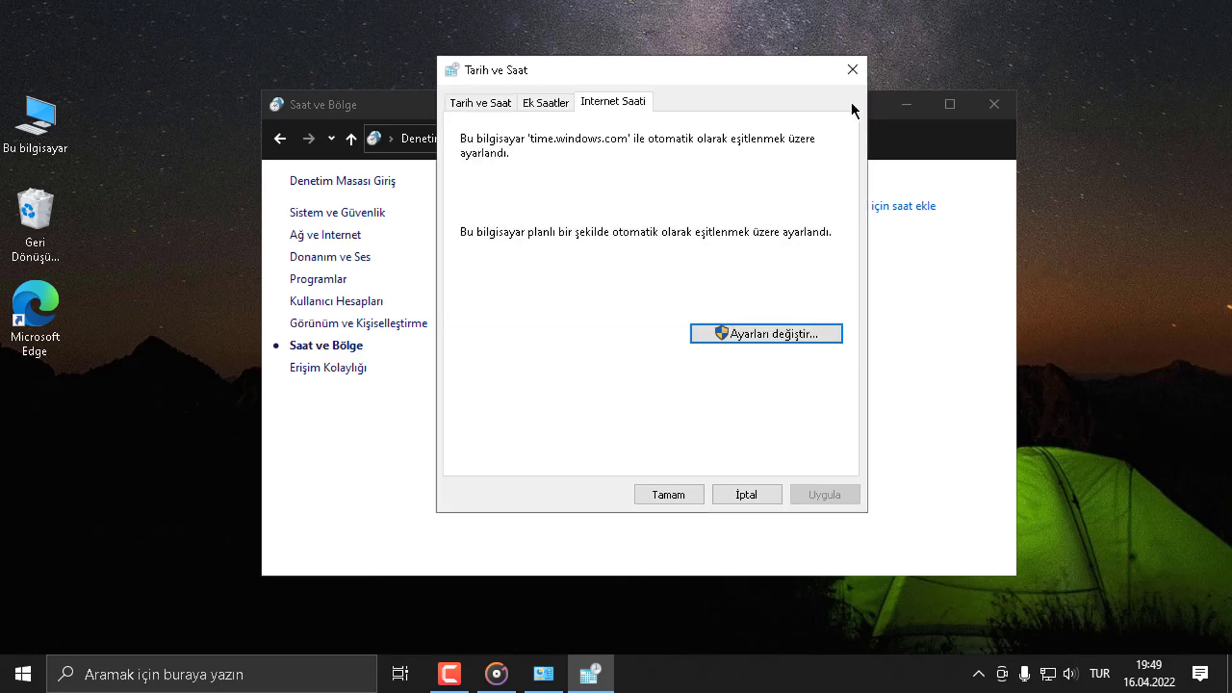
click(854, 72)
click(994, 104)
Open File Explorer and show file name extensions.
key(super+e)
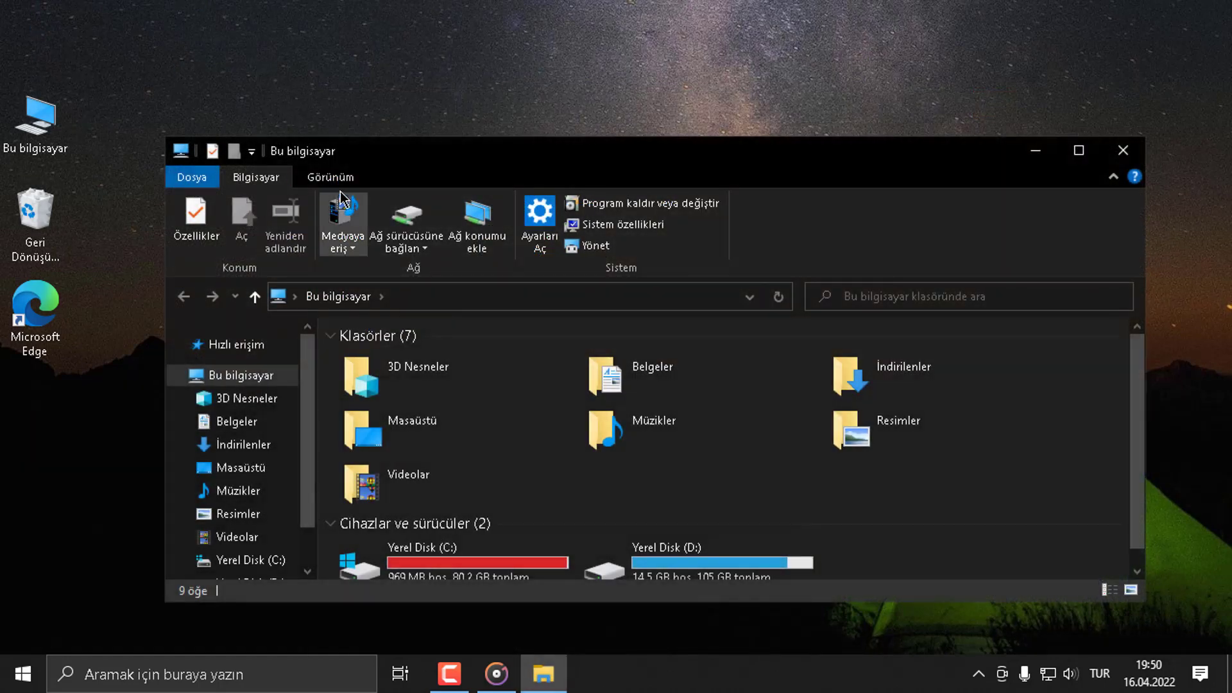
click(330, 179)
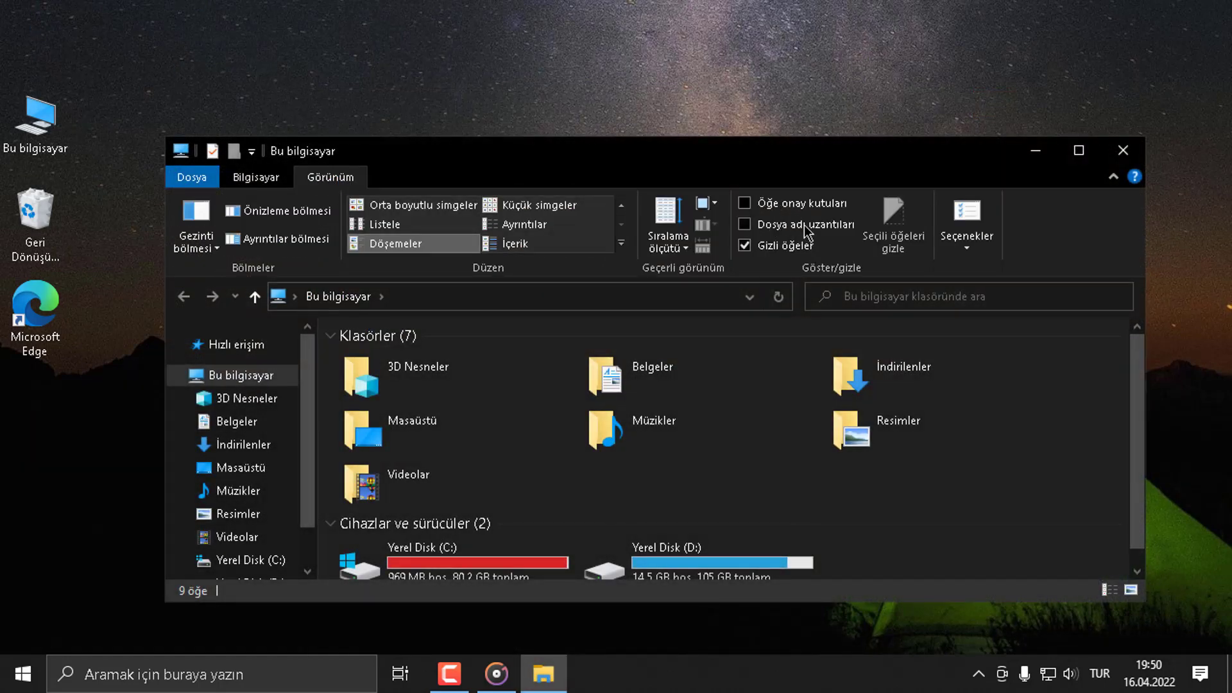
click(781, 228)
Open the Windows folder on drive C: and locate the System32 folder in it.
scroll(565, 532, down, 1)
double_click(509, 542)
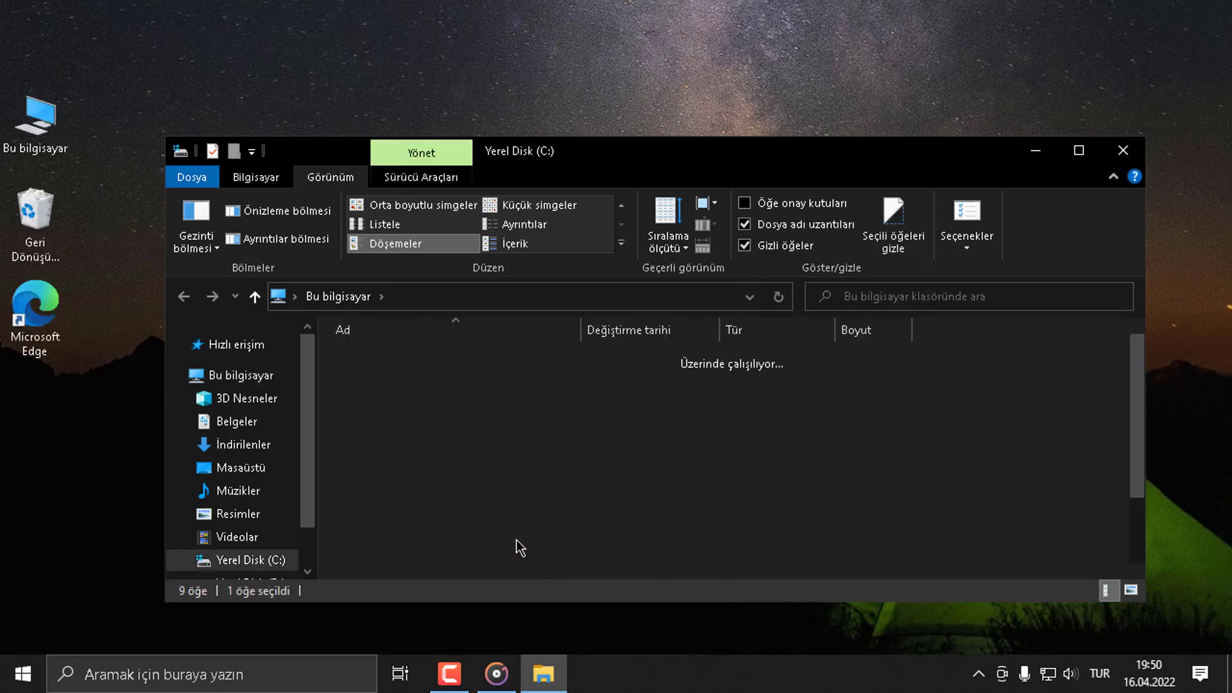
scroll(798, 404, down, 2)
double_click(393, 509)
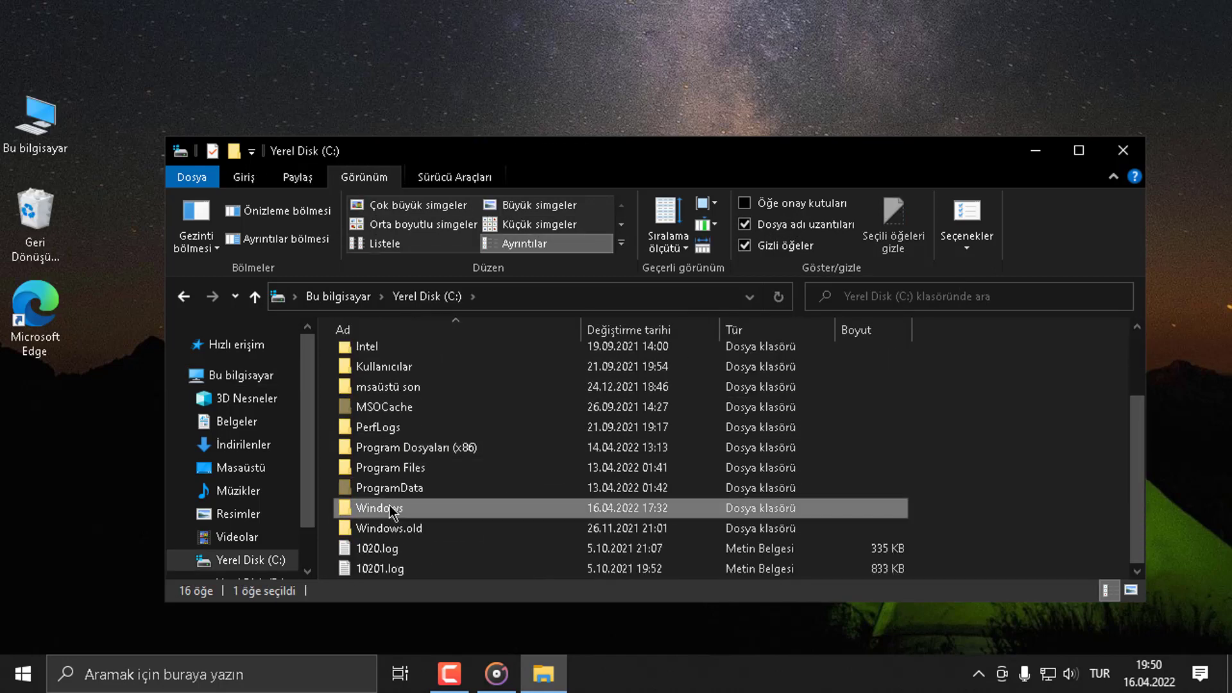
scroll(581, 457, down, 10)
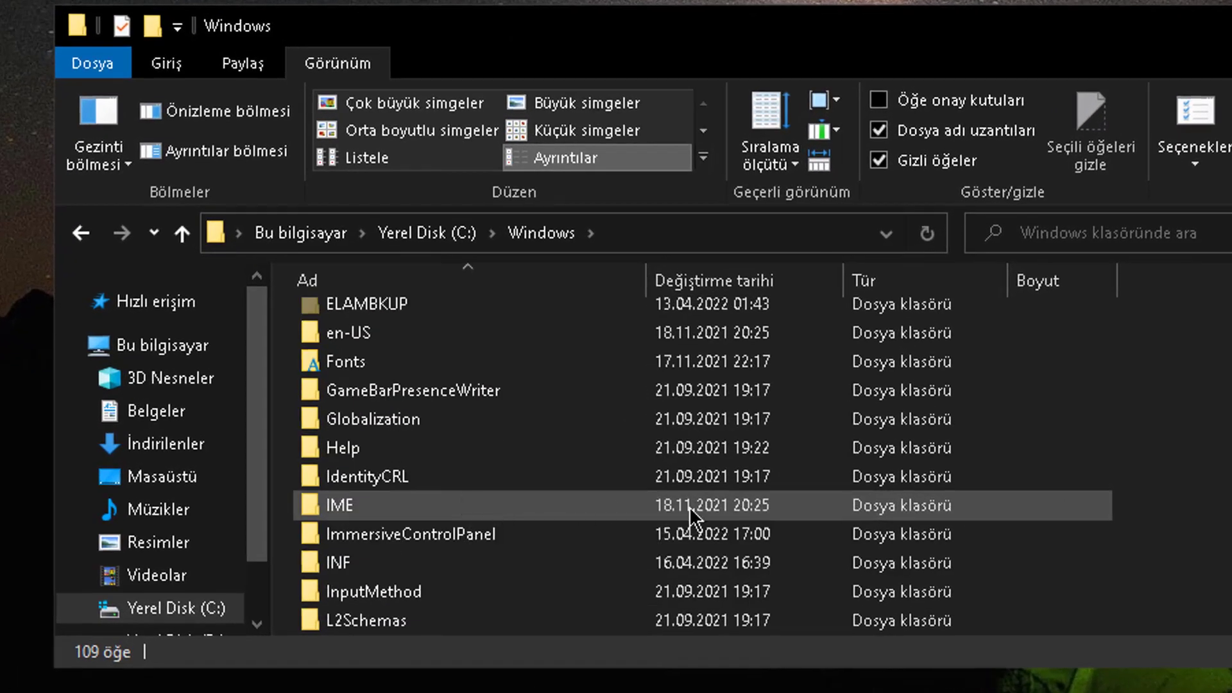
scroll(481, 536, down, 11)
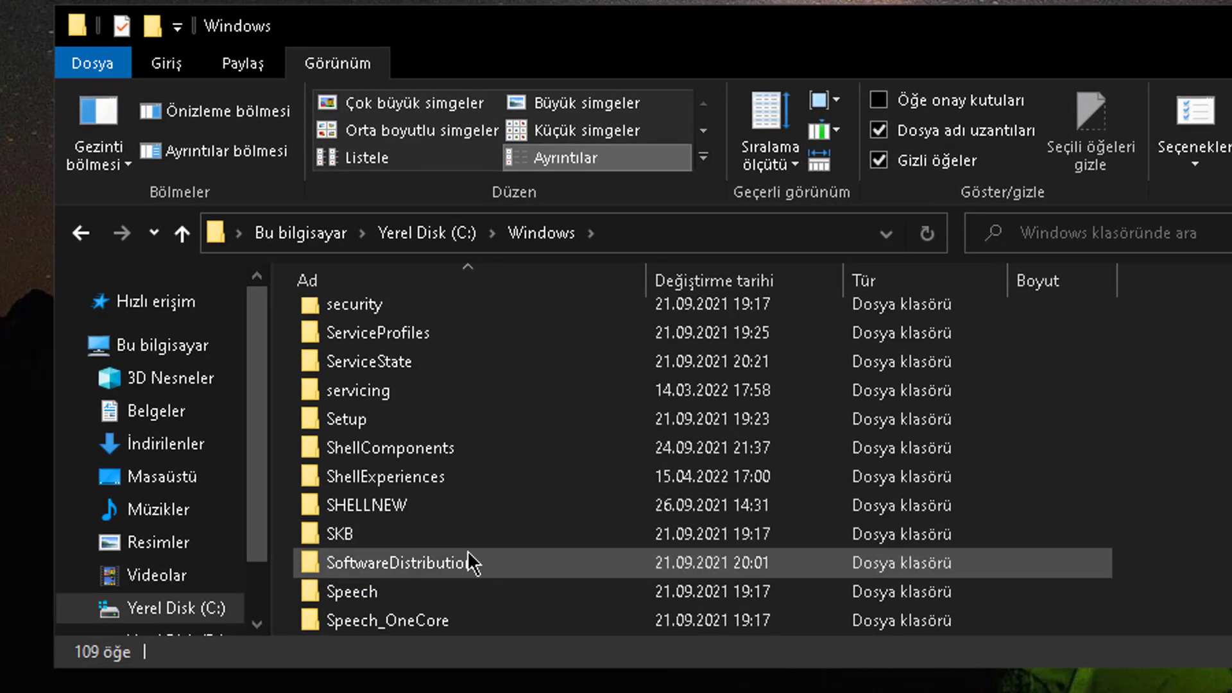
scroll(440, 503, down, 2)
scroll(399, 413, up, 1)
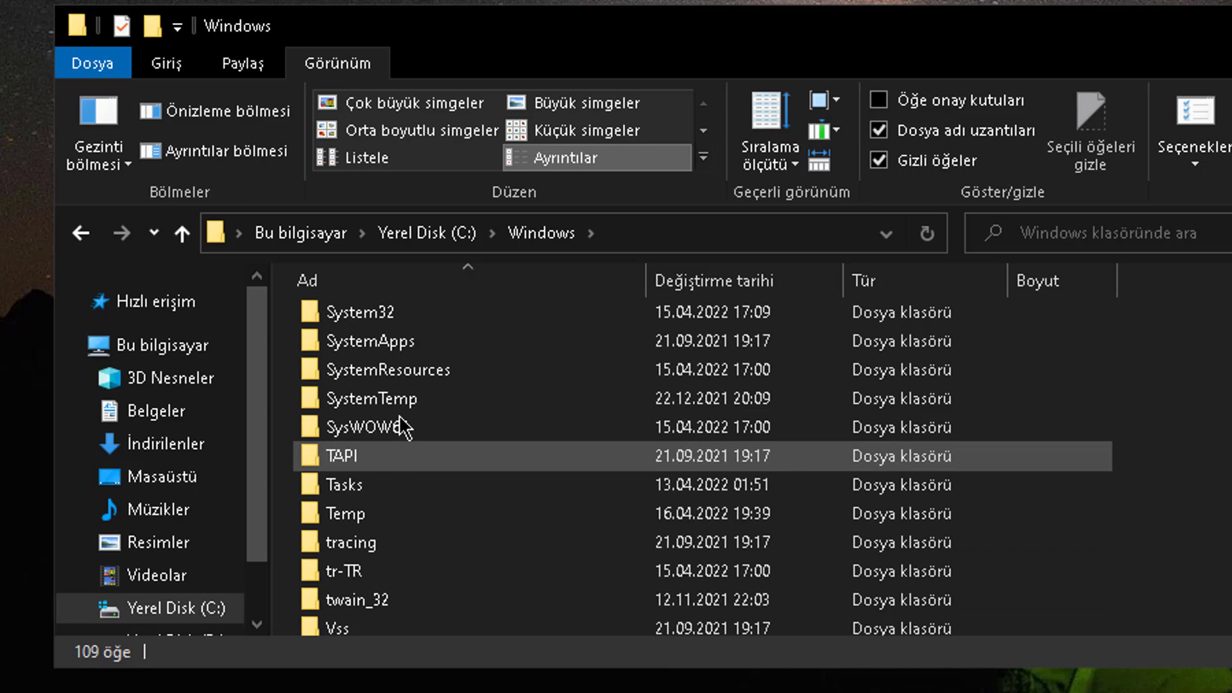
Open the etc folder inside System32\drivers.
double_click(408, 313)
scroll(475, 490, down, 2)
scroll(476, 490, up, 2)
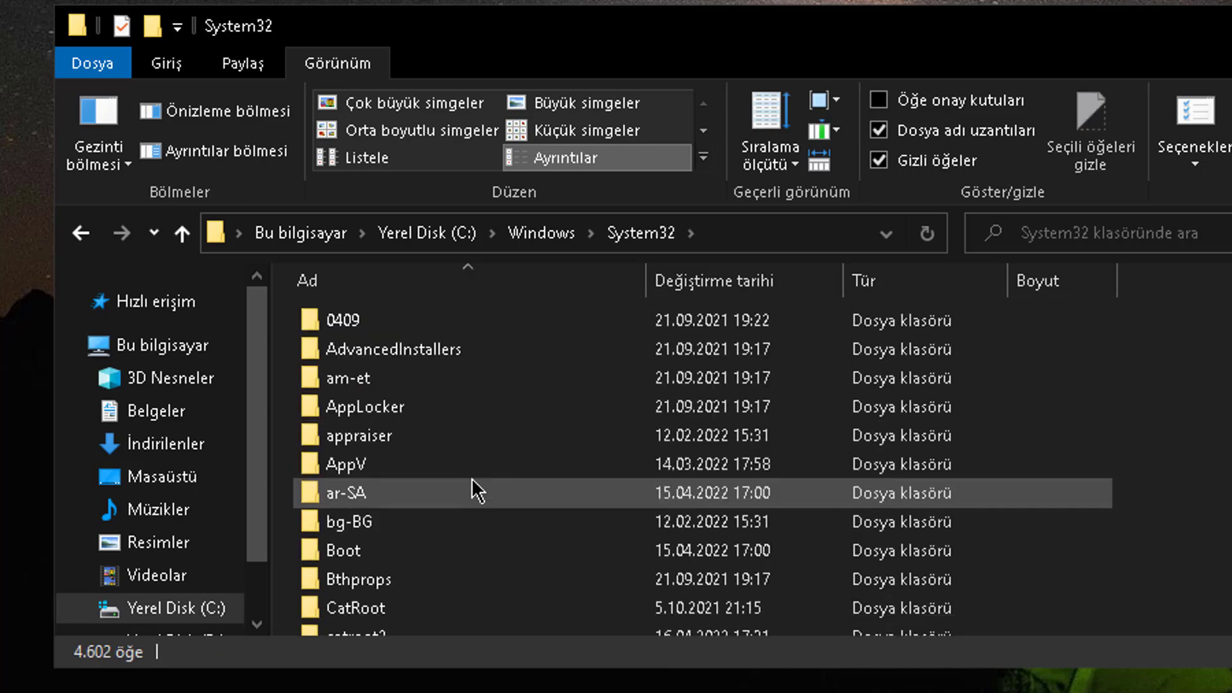
scroll(578, 520, down, 5)
scroll(514, 533, down, 1)
scroll(440, 536, down, 1)
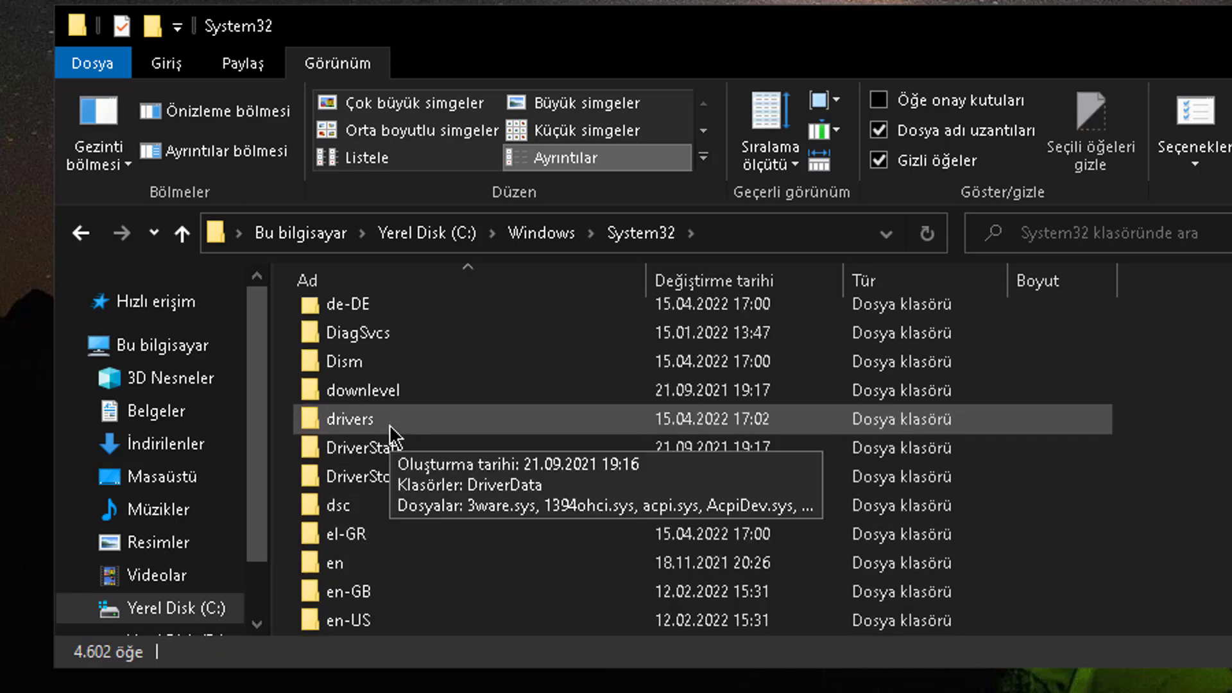
double_click(390, 429)
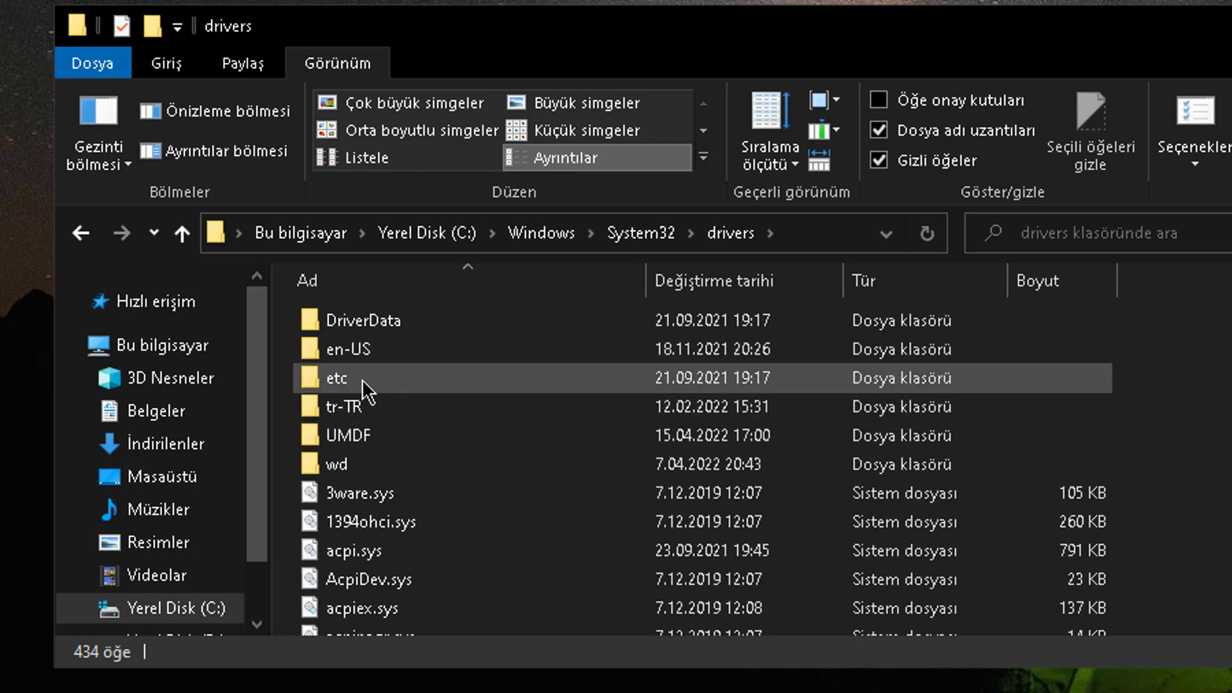
double_click(396, 384)
Open the hosts file with Not Defteri.
double_click(424, 324)
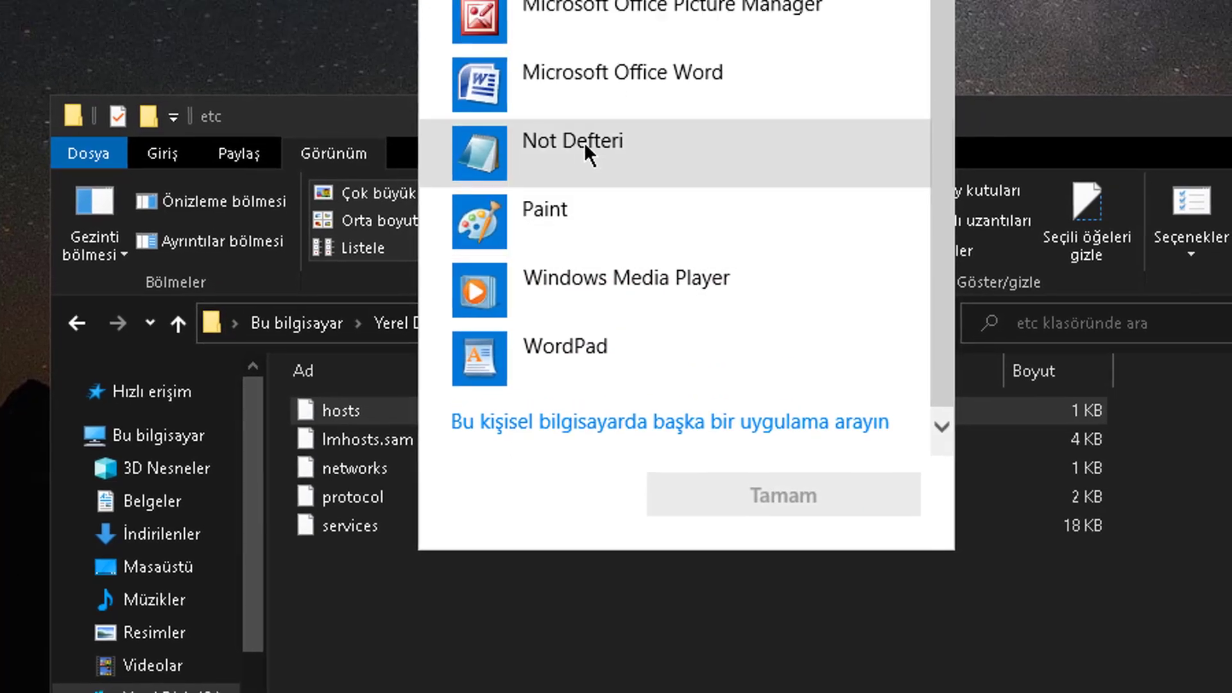
click(584, 141)
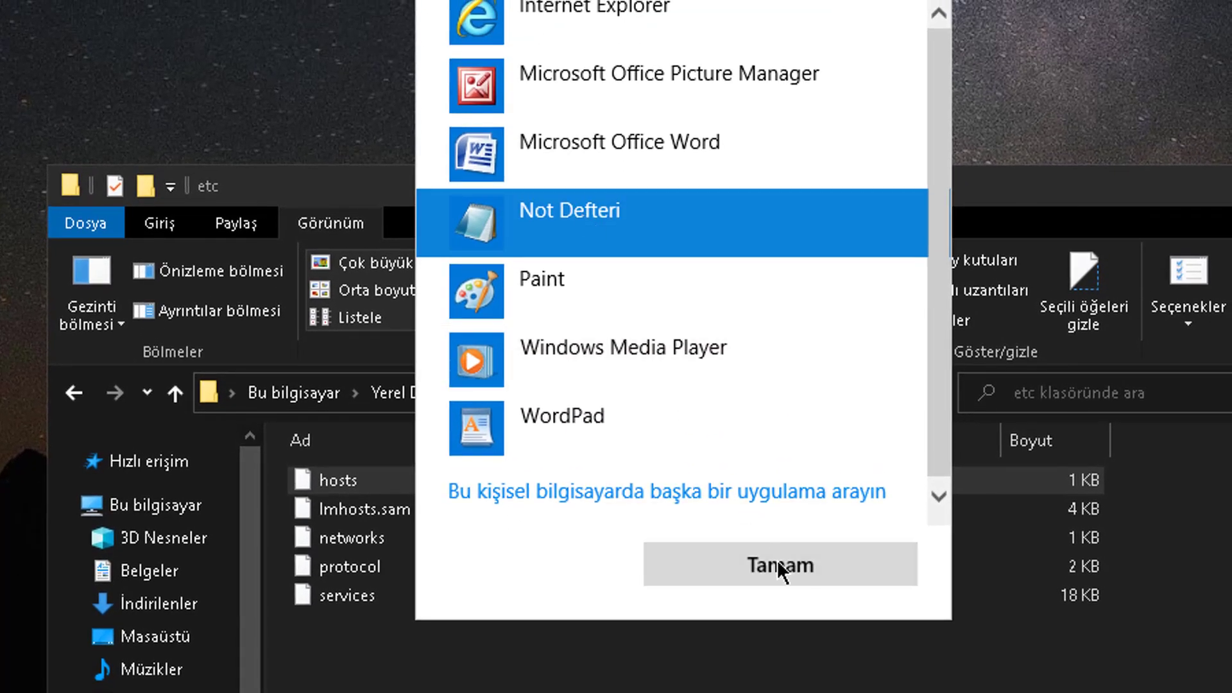
click(779, 500)
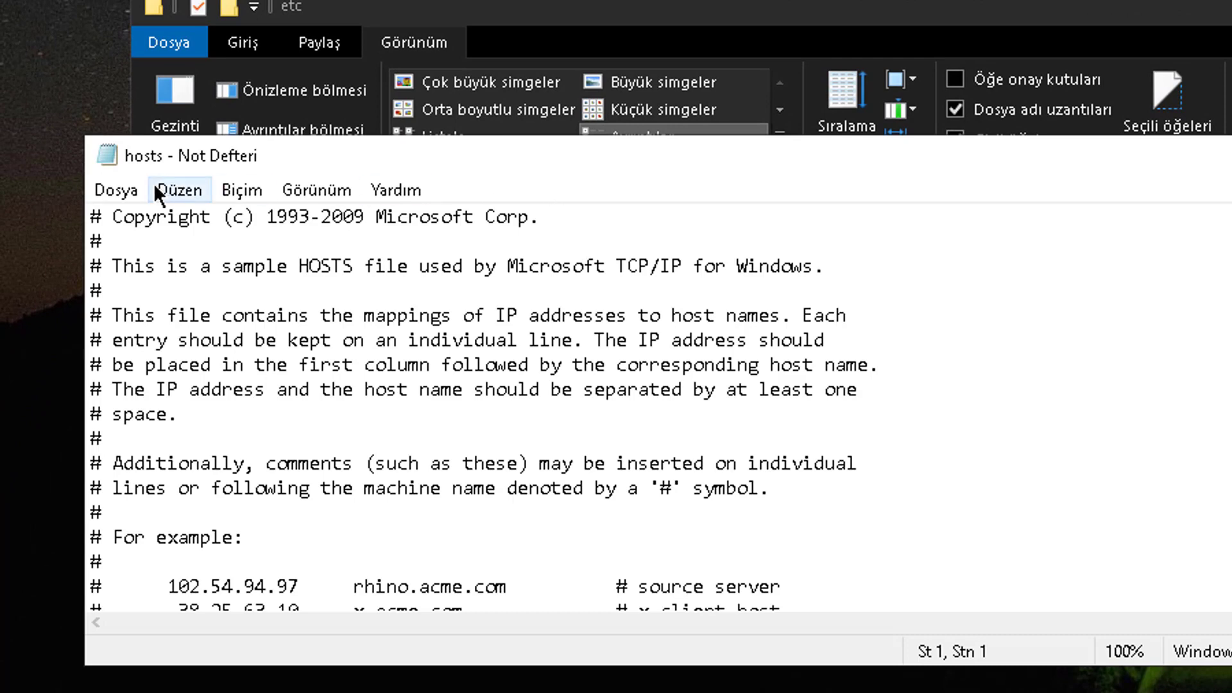
Select all the text in the hosts file and dismiss the file command without saving.
click(799, 562)
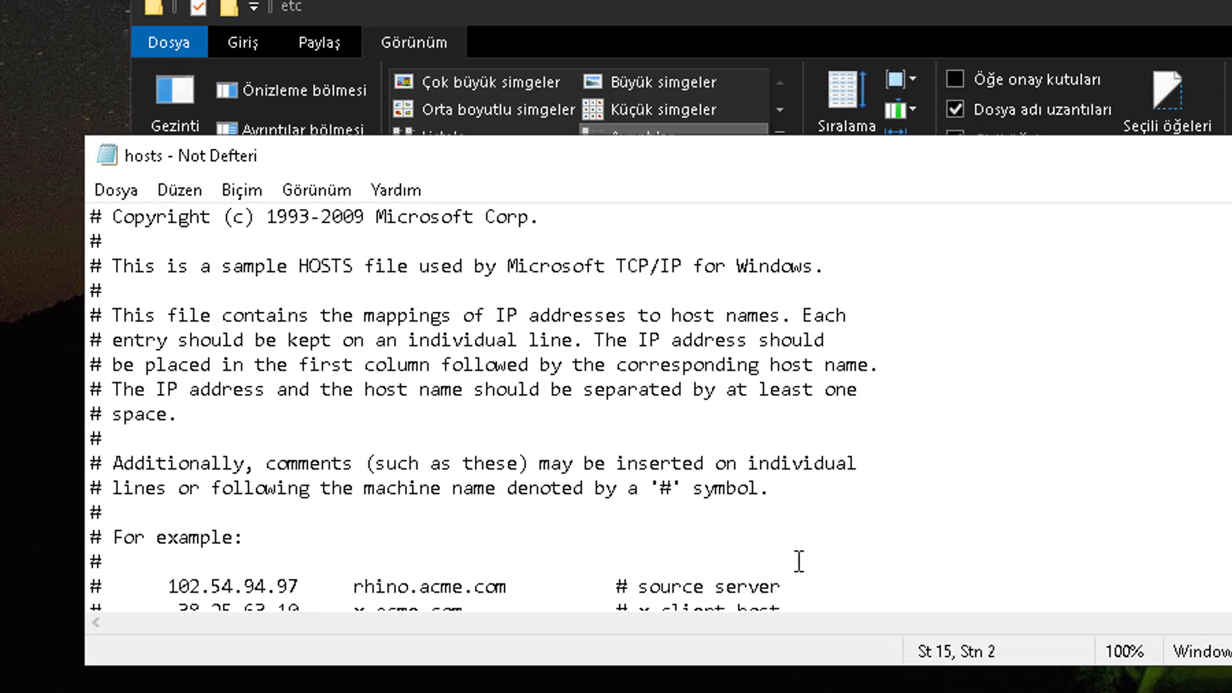
key(ctrl+a)
click(119, 188)
mouse_move(180, 190)
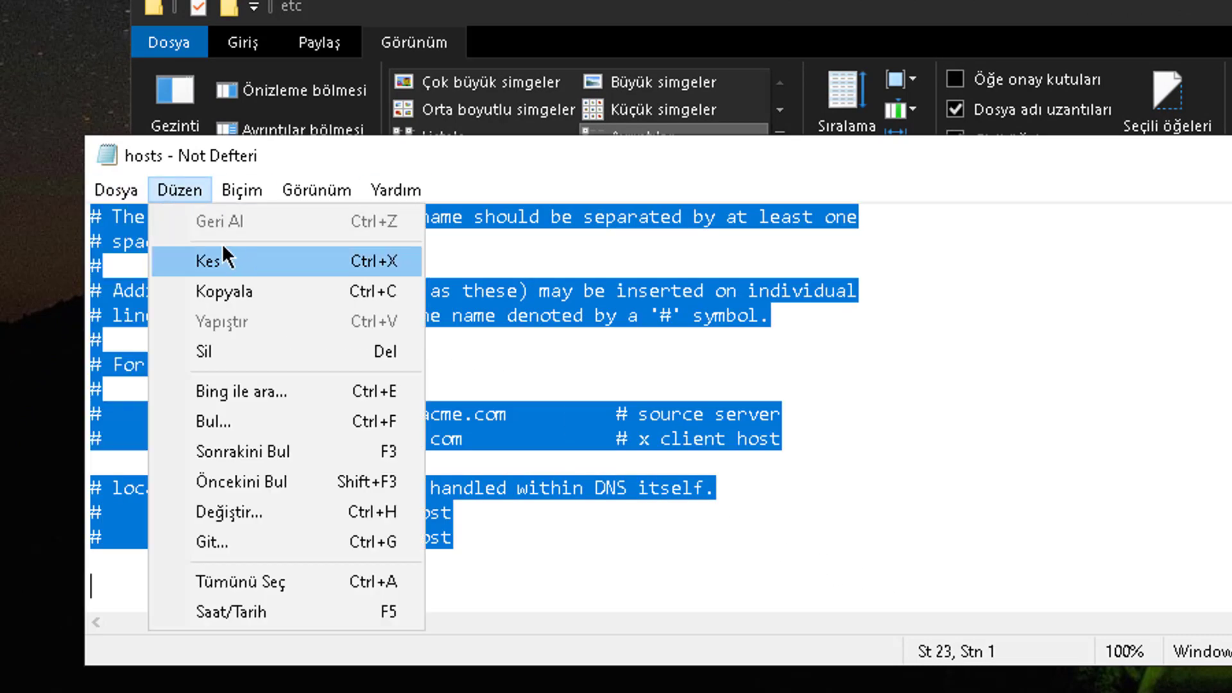
mouse_move(115, 190)
click(195, 349)
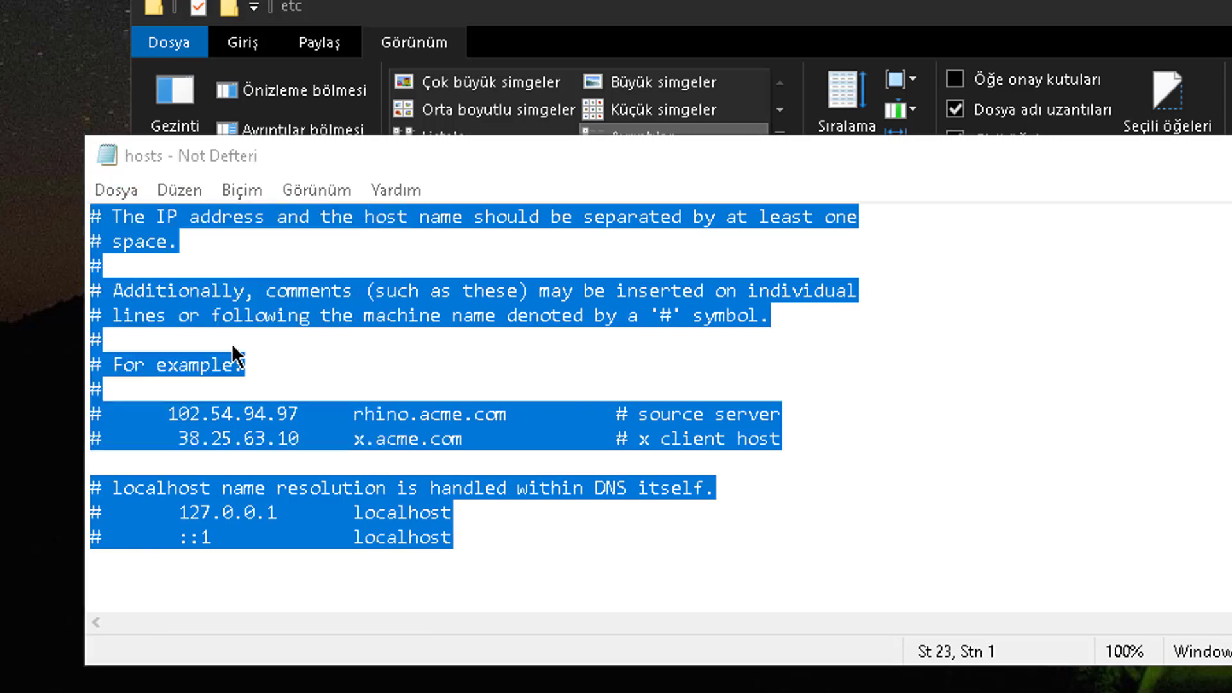
key(Escape)
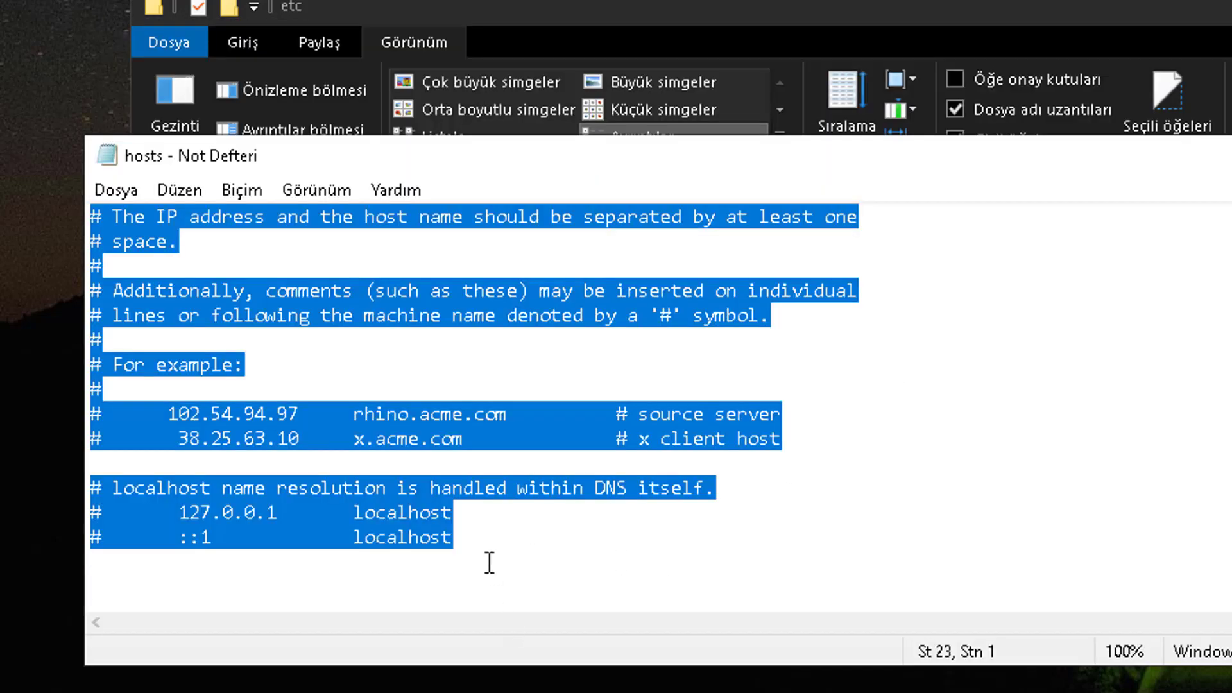
Delete all the text in the hosts file and save it as a UTF-8 text document named hosts.
key(Delete)
click(179, 190)
mouse_move(115, 190)
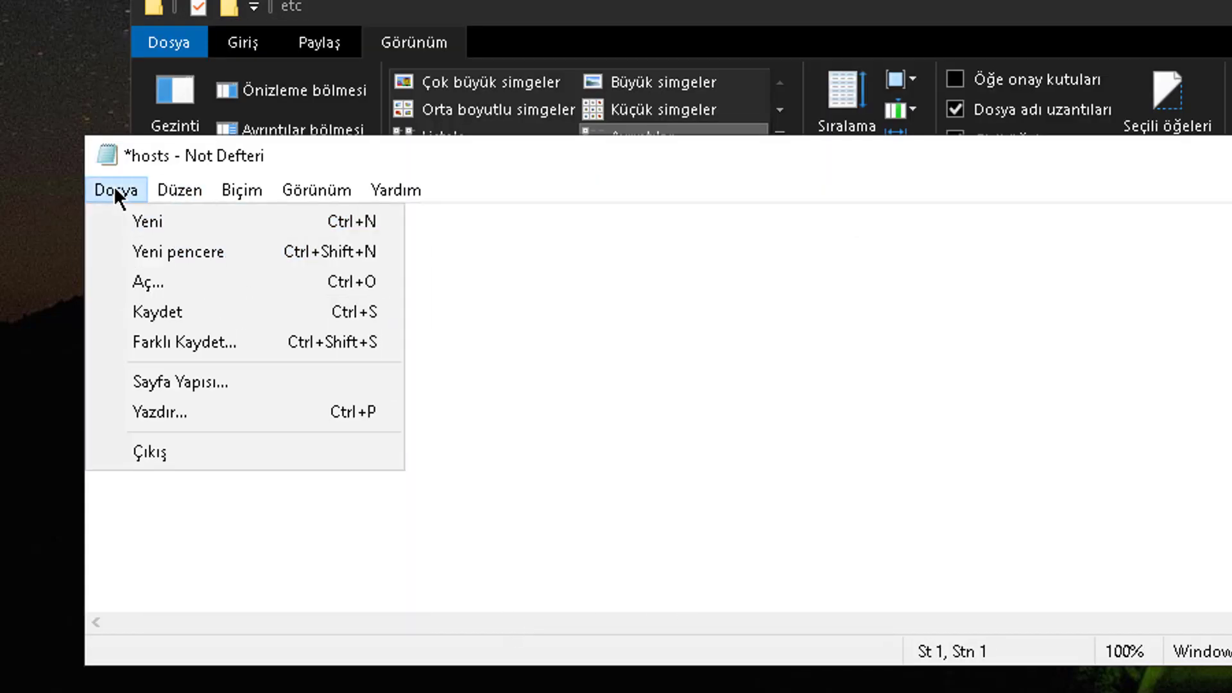
click(215, 340)
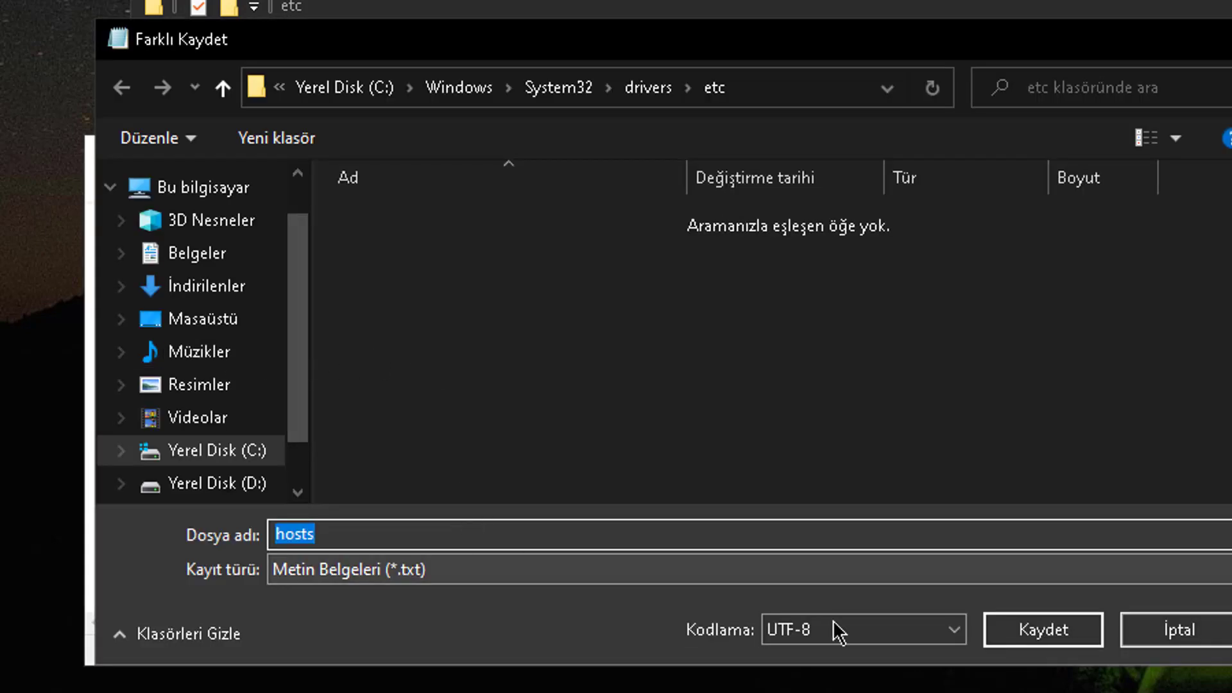
click(1047, 633)
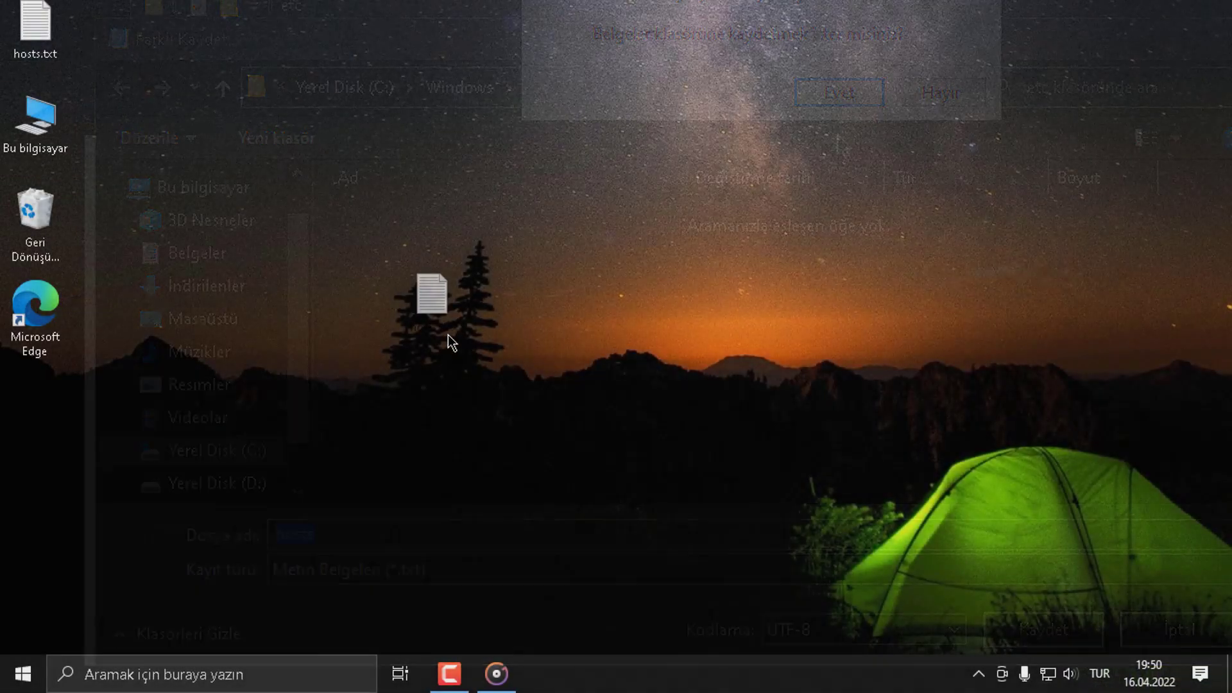
Rename the hosts.txt file on the desktop to hosts, removing the .txt extension.
drag(453, 344, 457, 344)
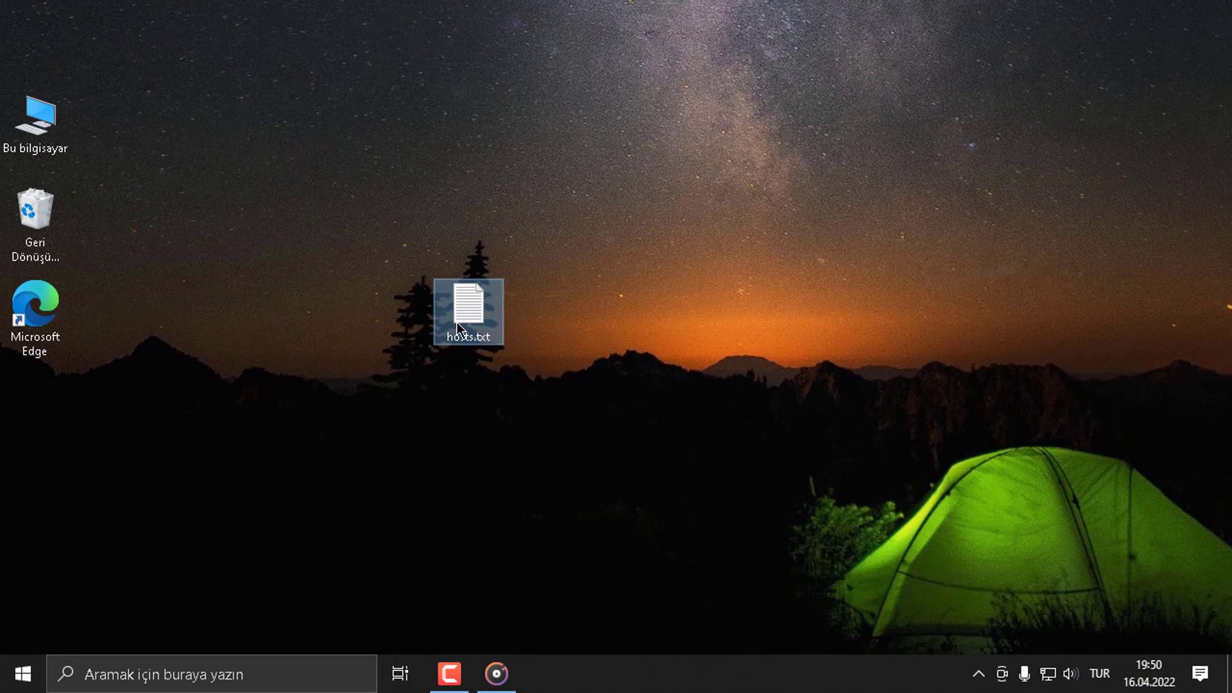
right_click(459, 316)
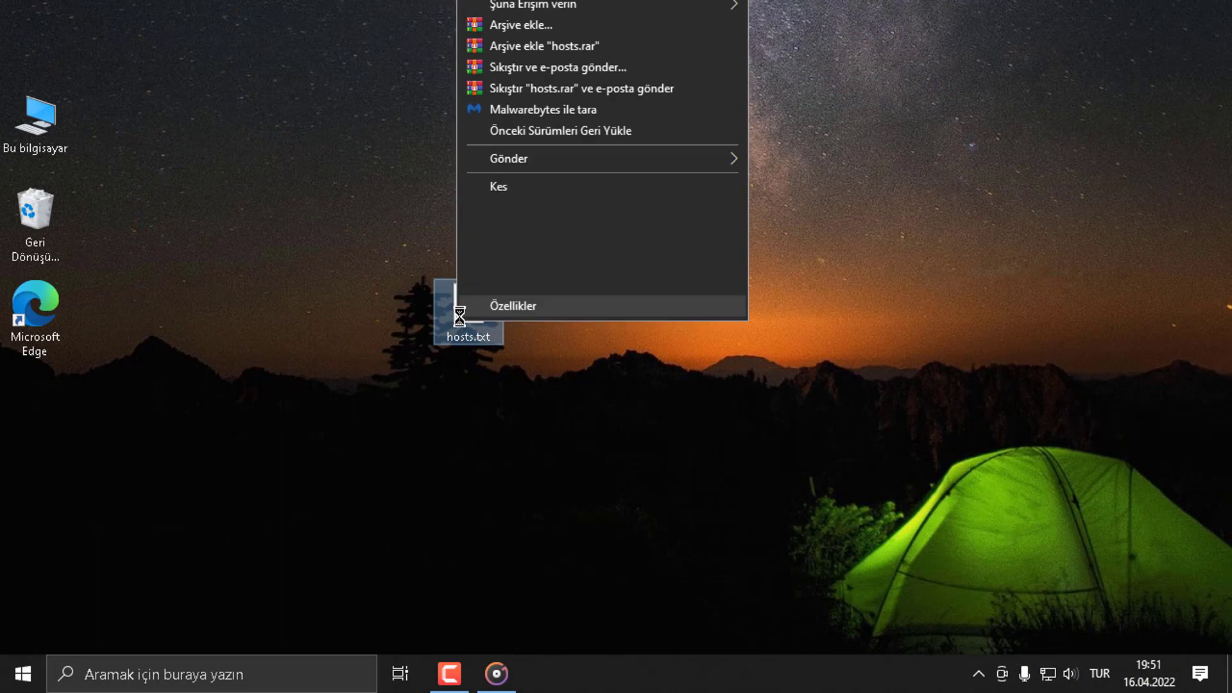
click(532, 290)
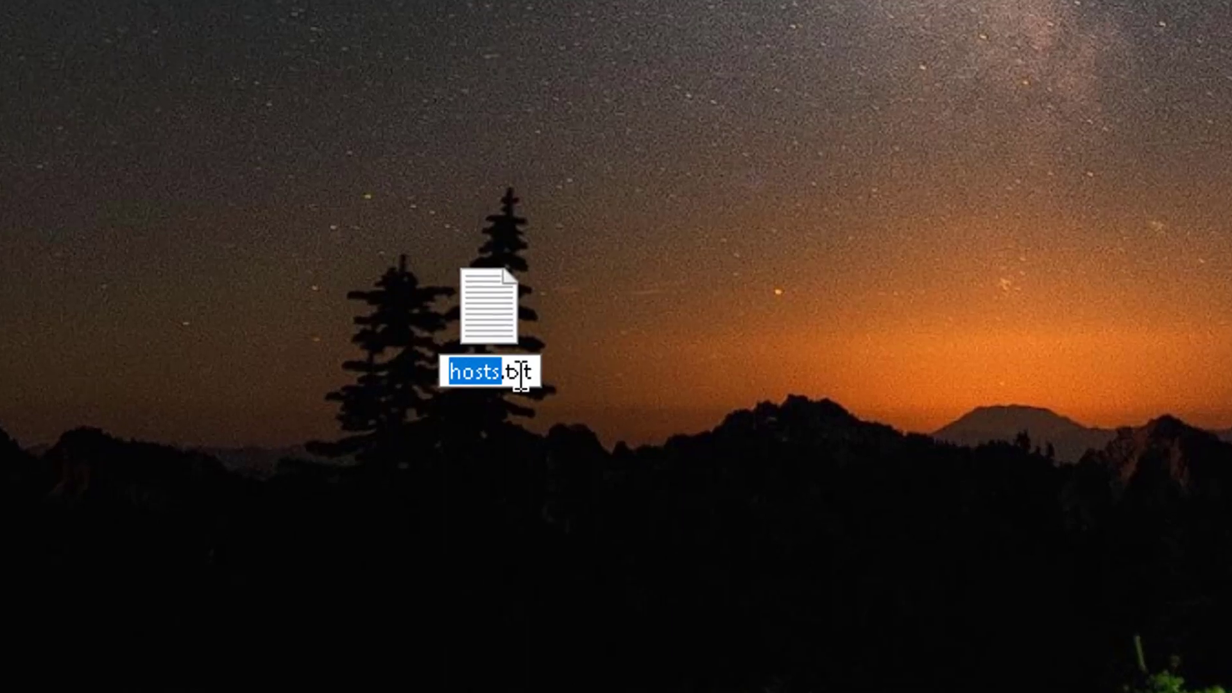
mouse_move(521, 375)
mouse_down()
mouse_move(538, 374)
mouse_move(501, 375)
mouse_up()
key(Delete)
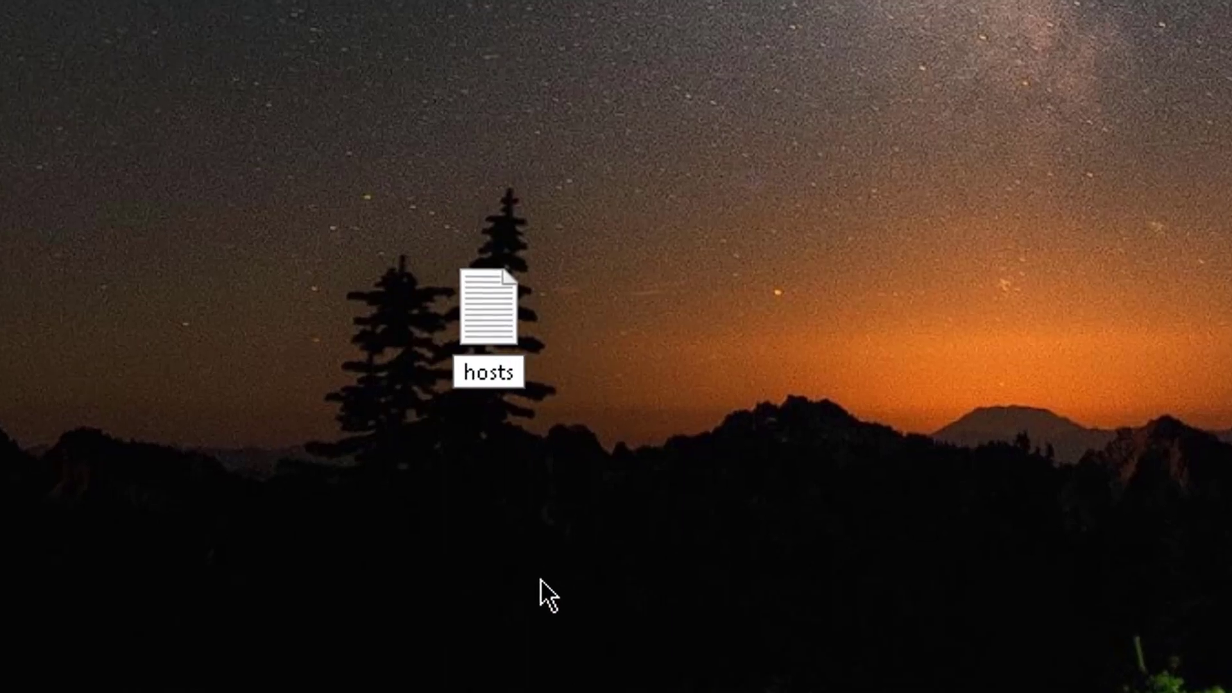
key(Return)
click(742, 372)
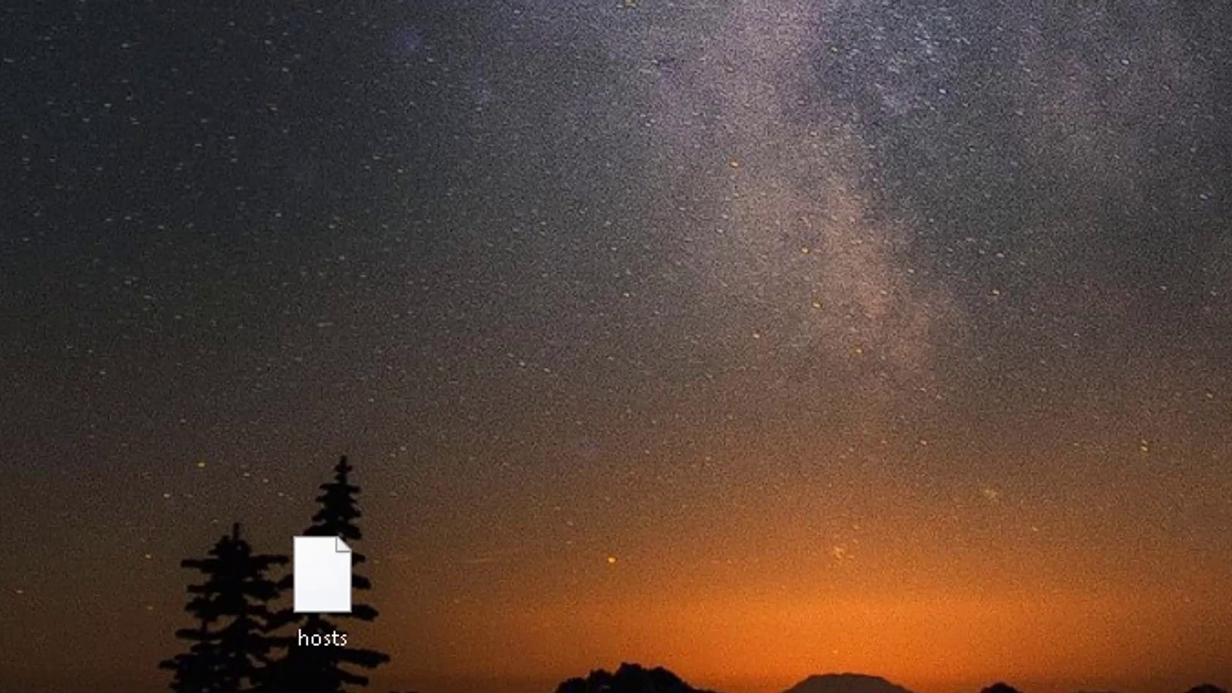
Move the hosts file from the desktop into the drivers\etc folder.
drag(374, 690, 436, 453)
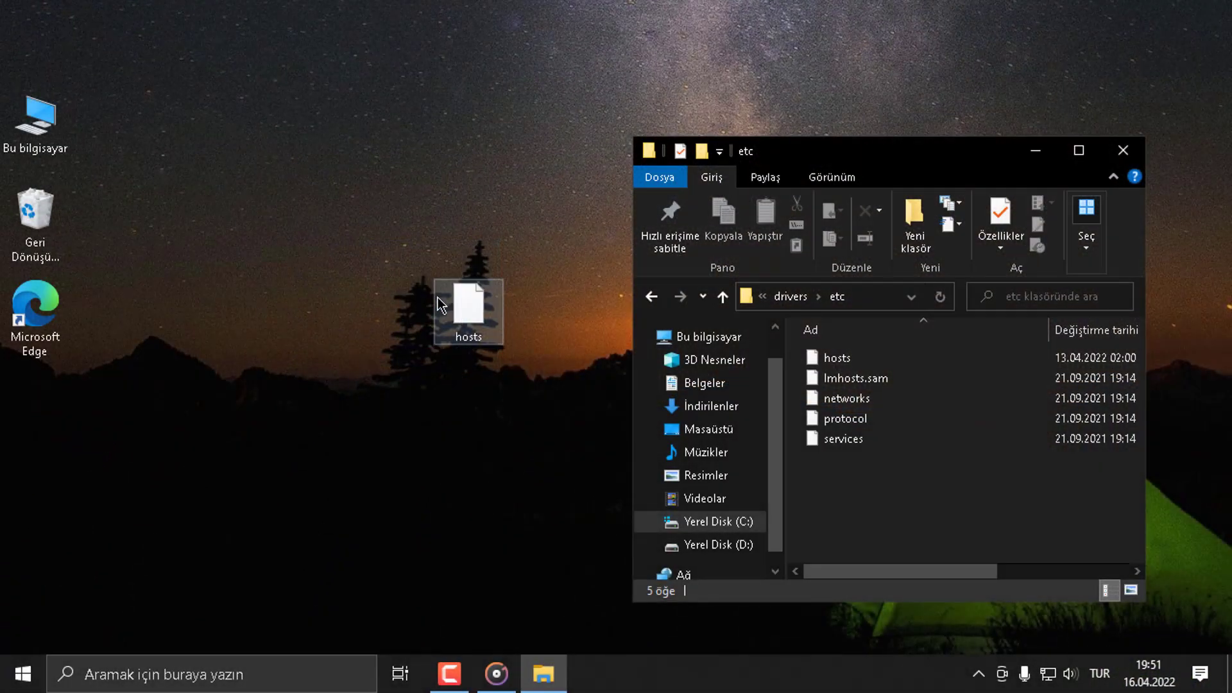
drag(440, 306, 930, 512)
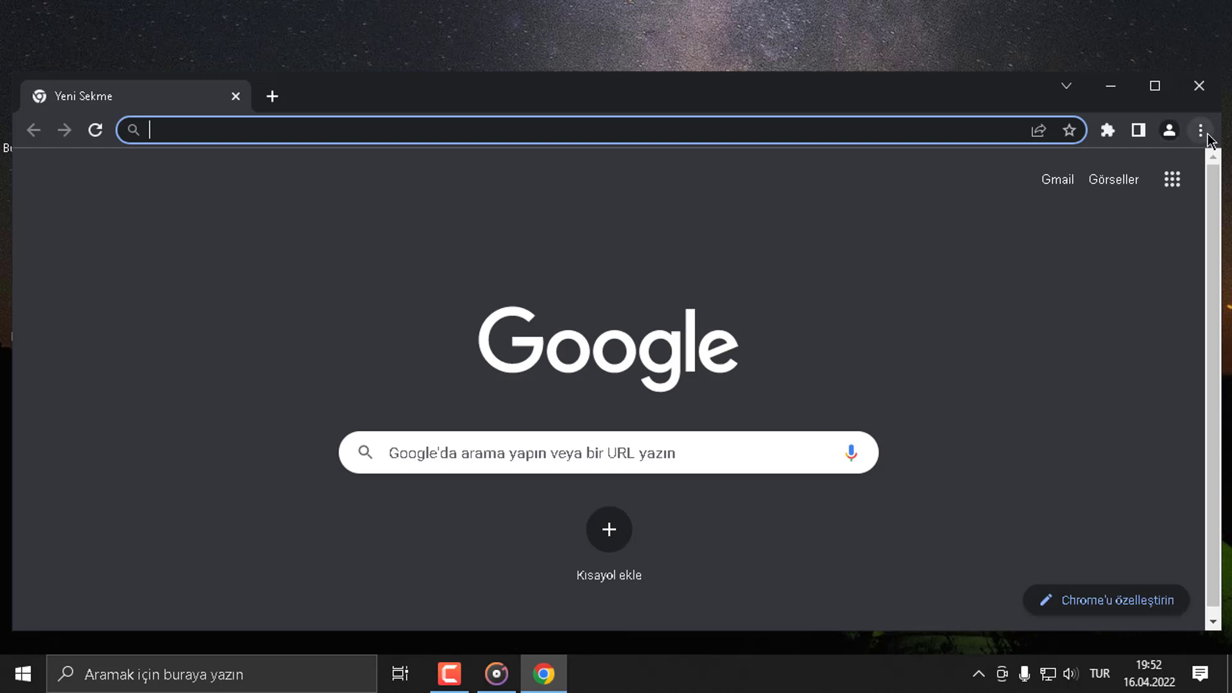
In Chrome's advanced settings, go to Sıfırla ve temizle and open the Bilgisayarı temizleme page.
click(1199, 131)
click(963, 458)
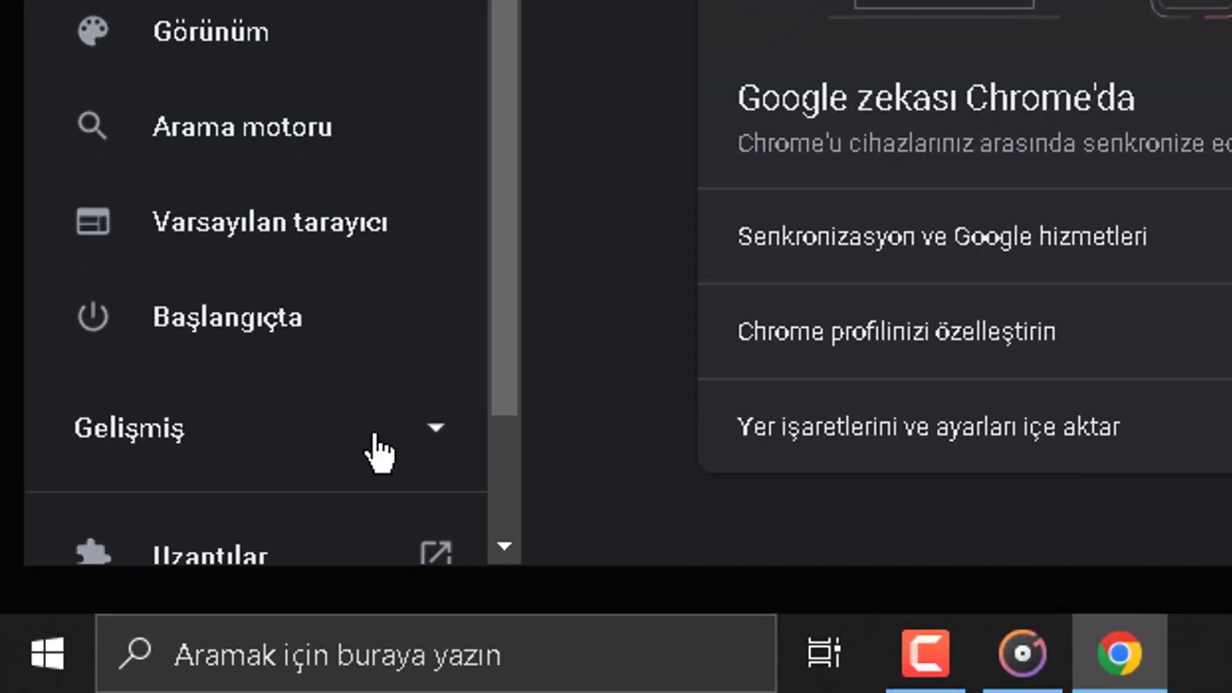
click(385, 443)
scroll(385, 366, down, 5)
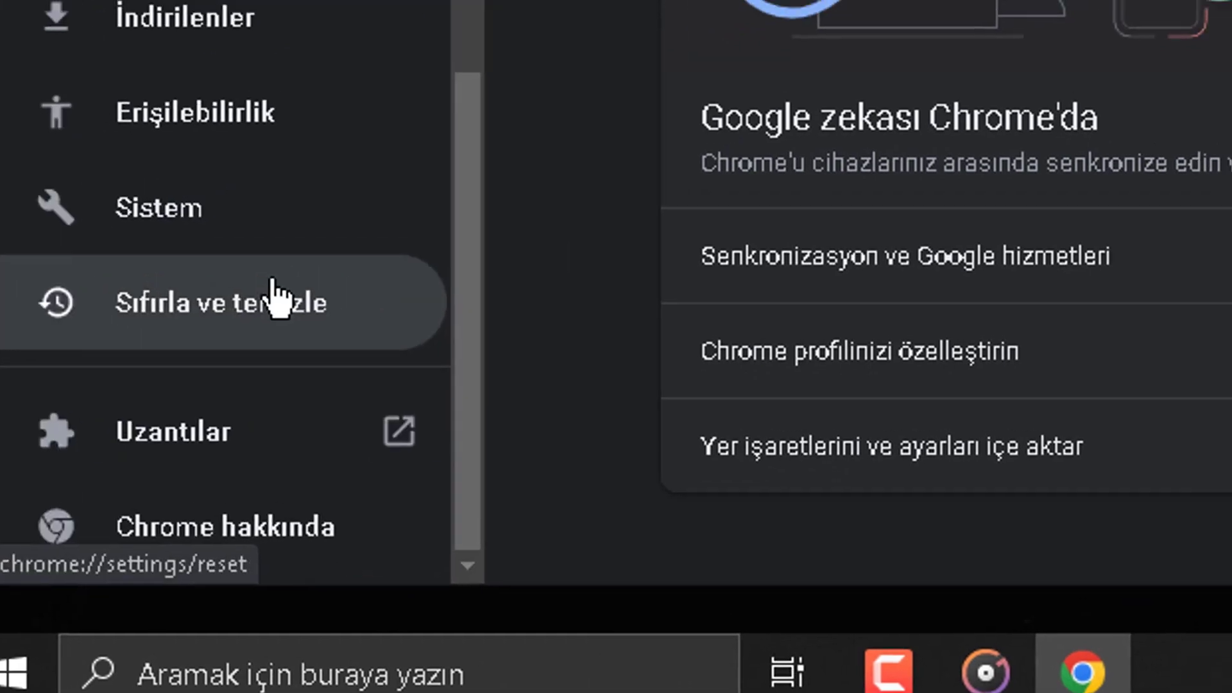
click(357, 282)
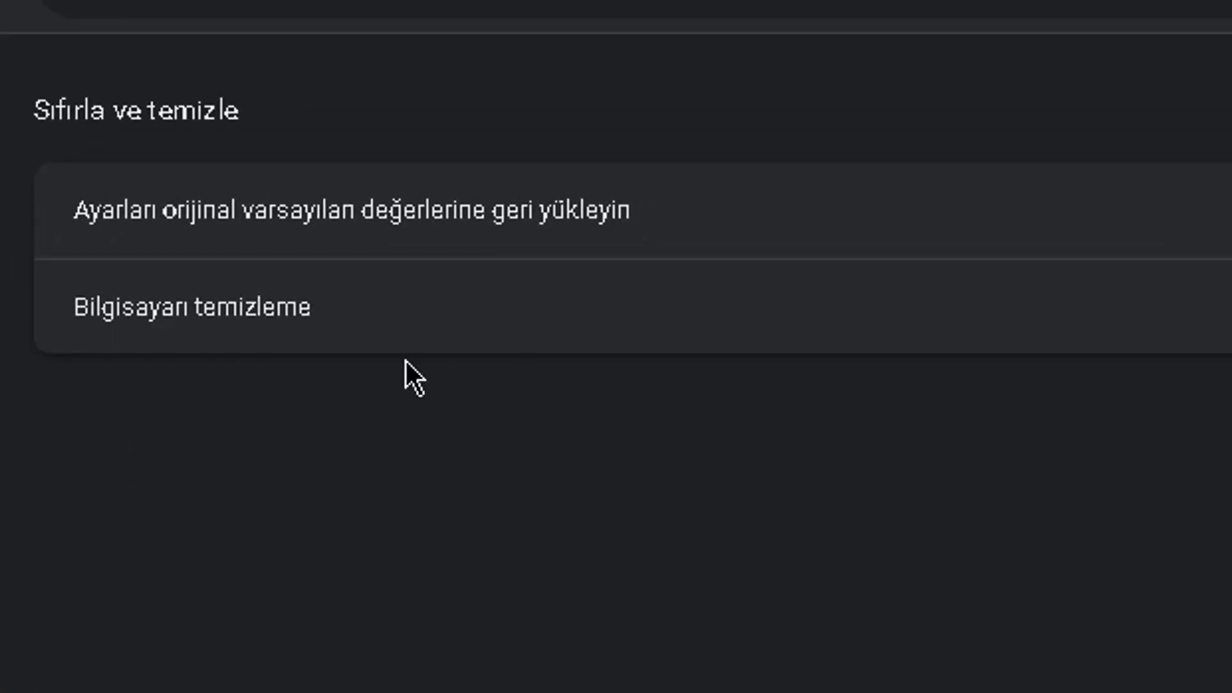
click(388, 345)
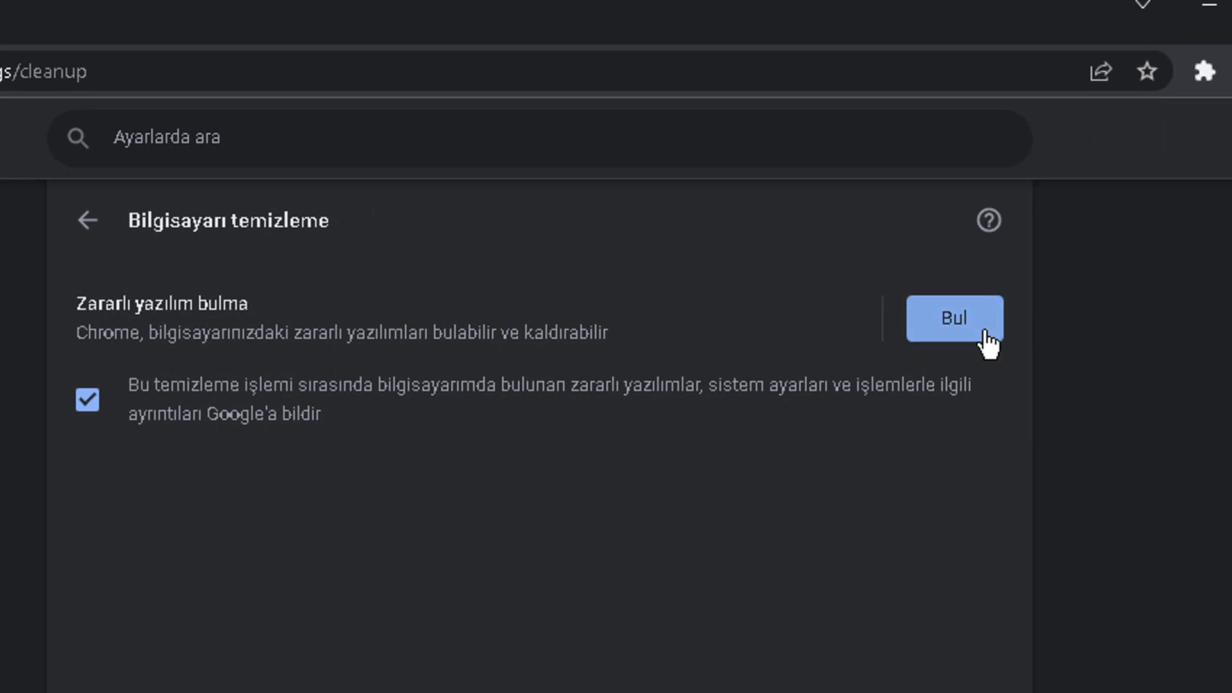
Return to Sıfırla ve temizle, review the prompt for restoring settings to their original defaults, and cancel it.
click(87, 222)
click(234, 304)
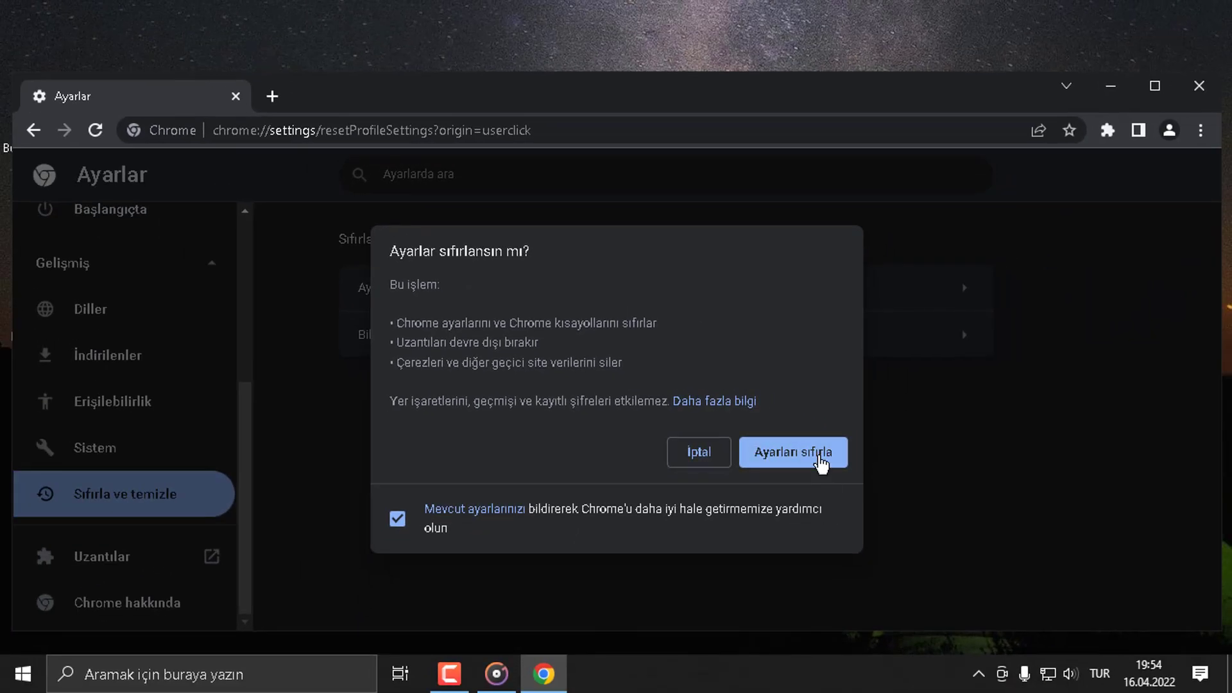
click(721, 460)
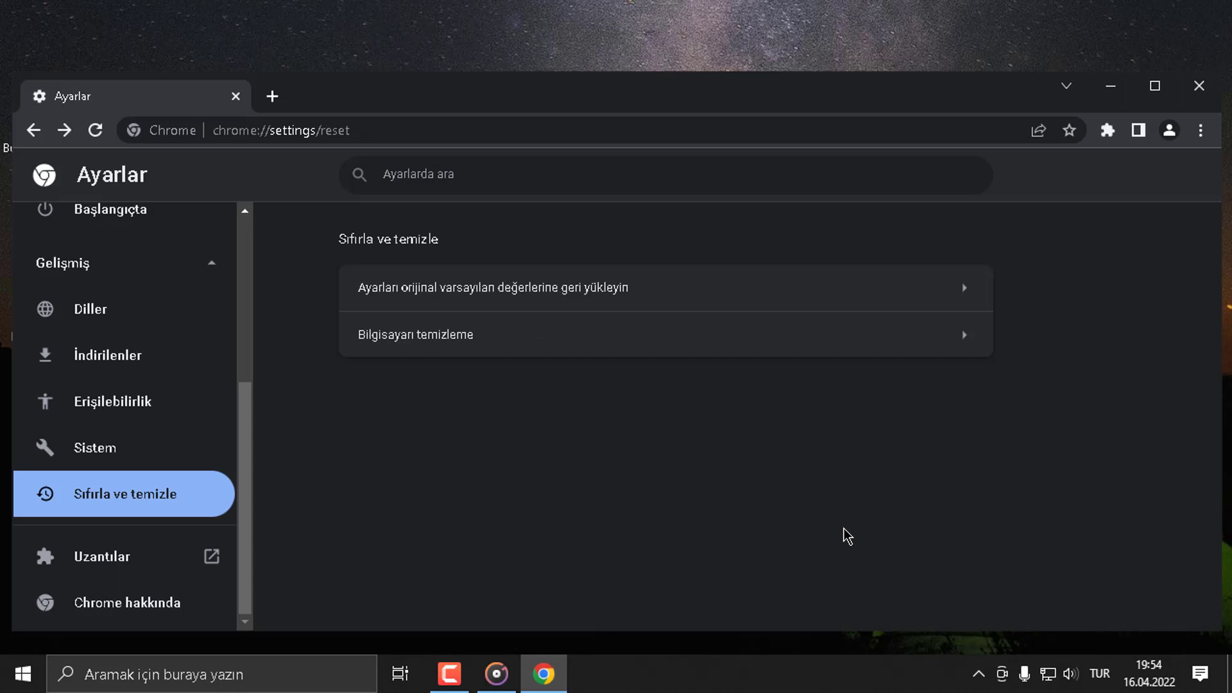